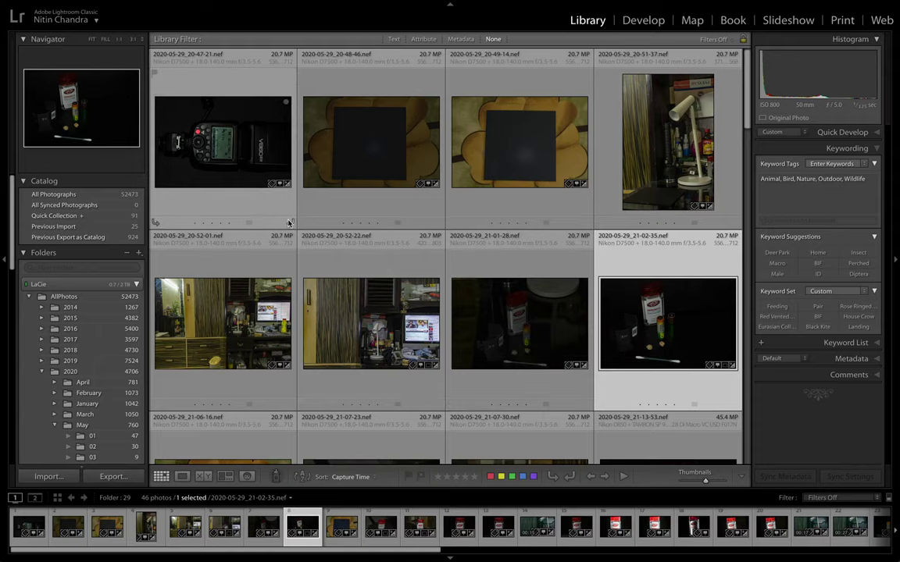
Step past the flash-unit and dark-square shots to the desk-lamp photo and open it in Develop
double_click(213, 141)
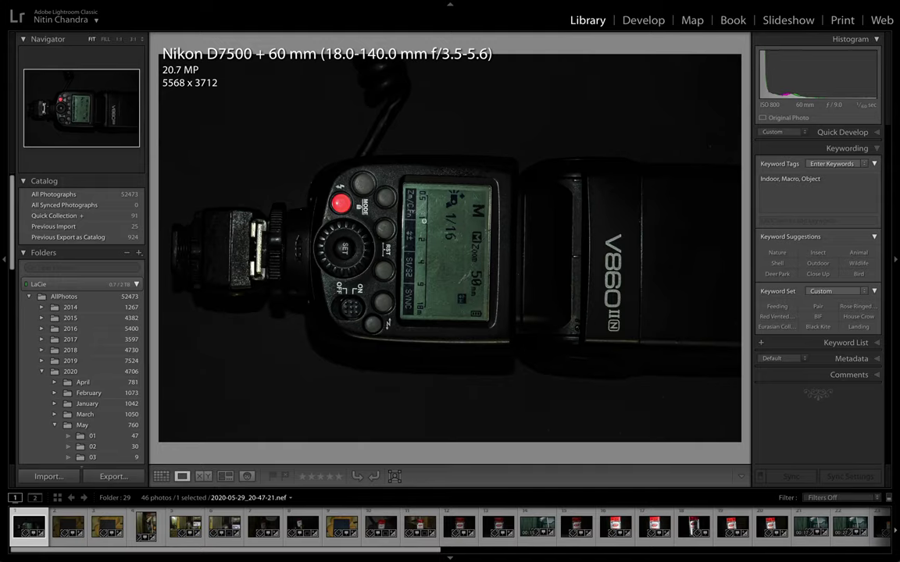
key(Right)
key(Left)
key(Right)
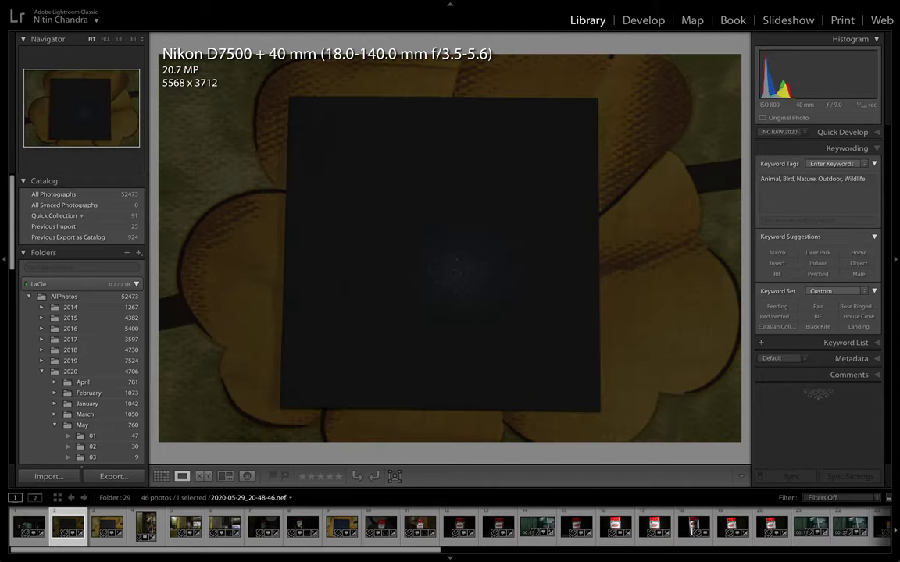
key(Right)
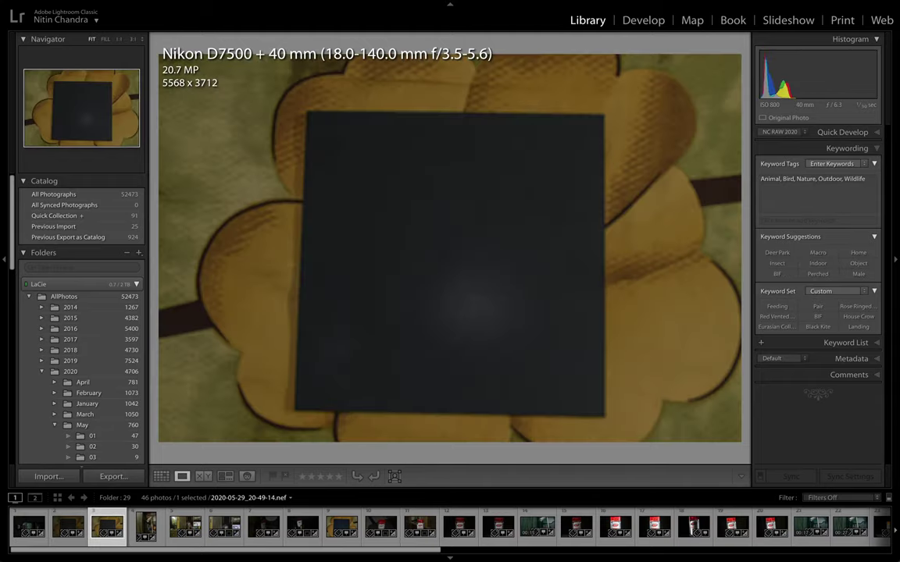
key(Right)
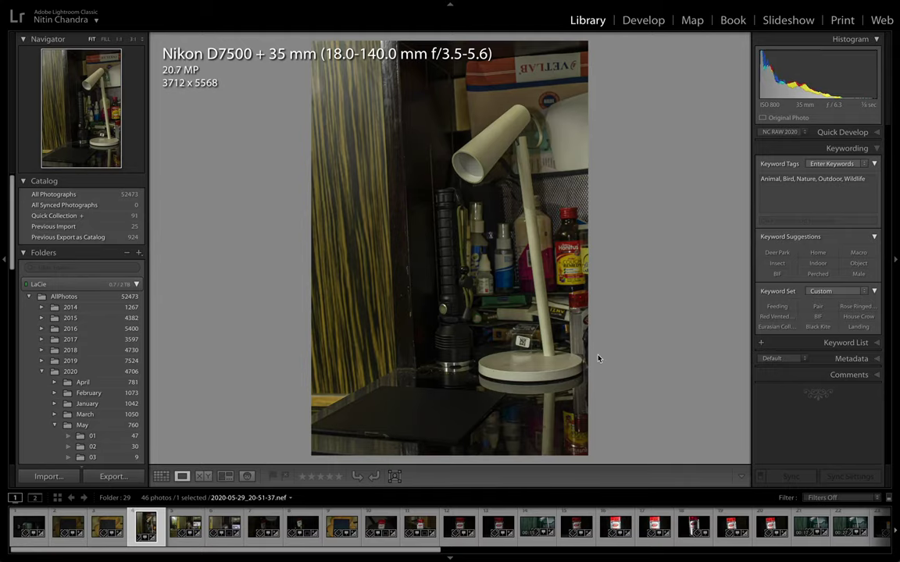
key(d)
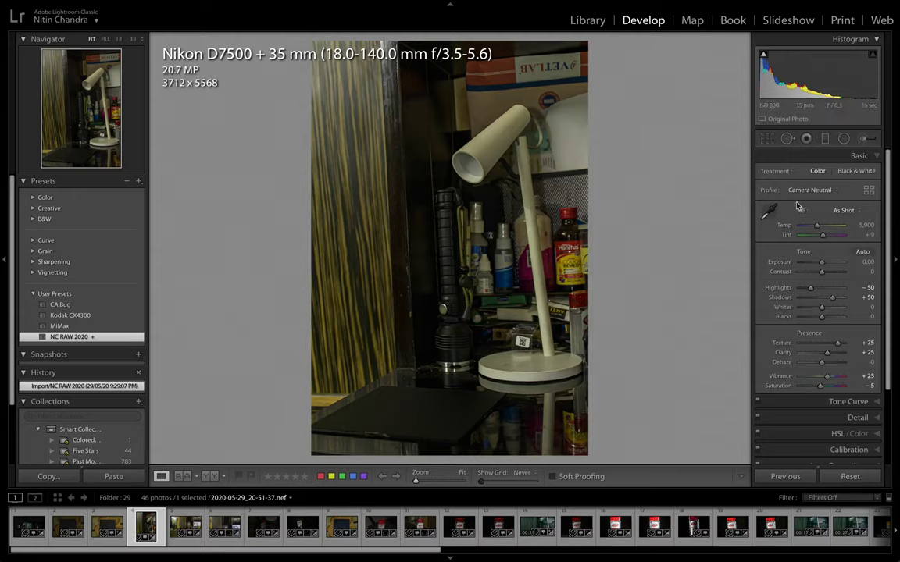
Set white balance from the white lamp base (Temp 4,900, Tint +27), then move to the following photos
click(769, 209)
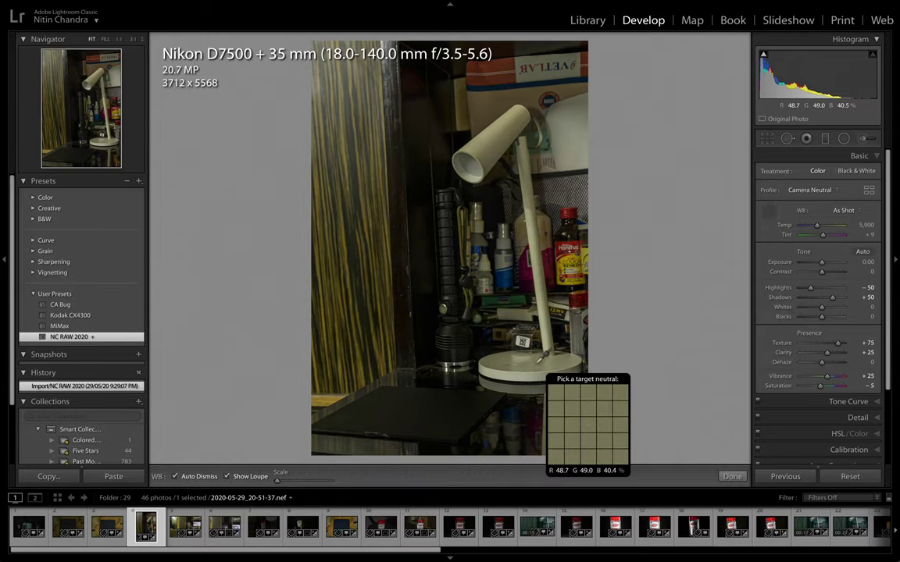
click(534, 367)
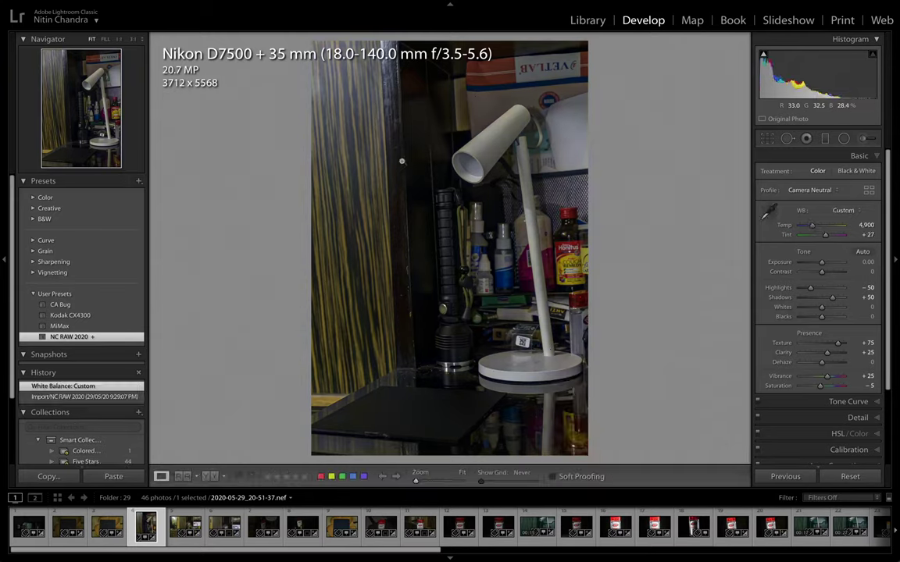
key(Right)
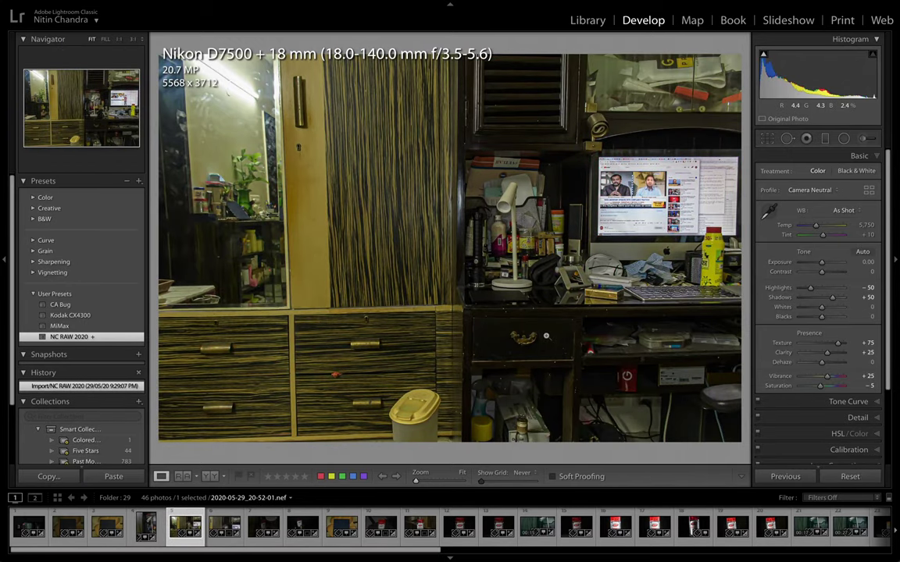
key(Right)
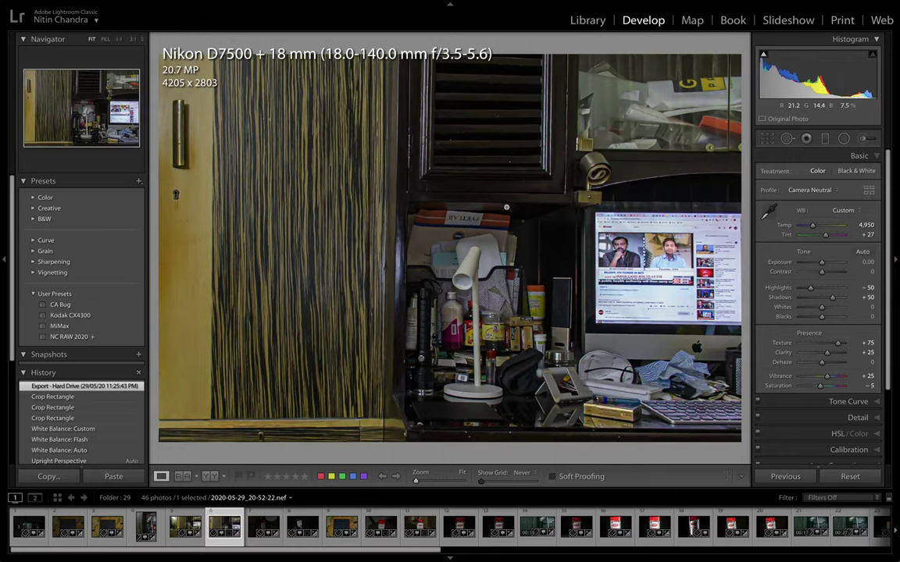
Scroll down to inspect the Transform adjustments, then return to the Basic panel
scroll(837, 434, down, 1)
scroll(839, 441, down, 1)
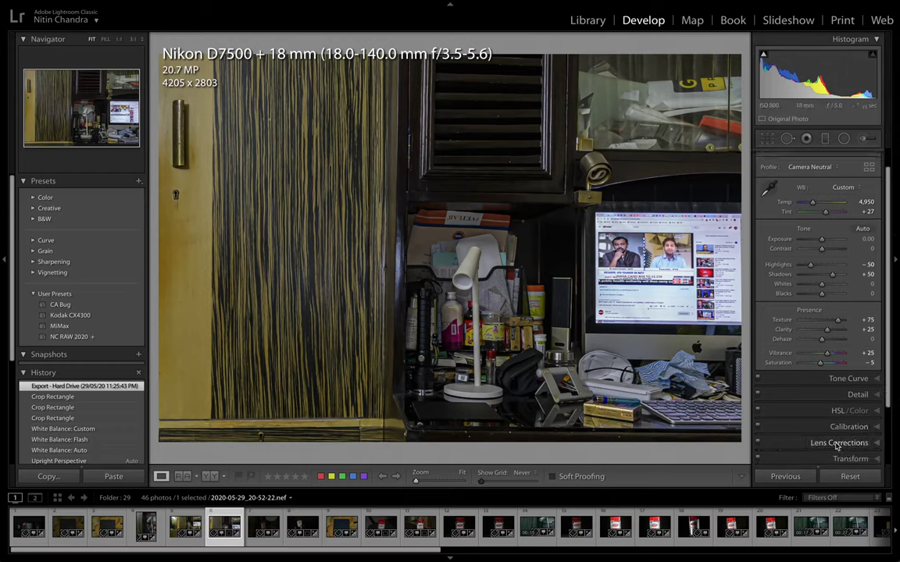
scroll(837, 446, down, 1)
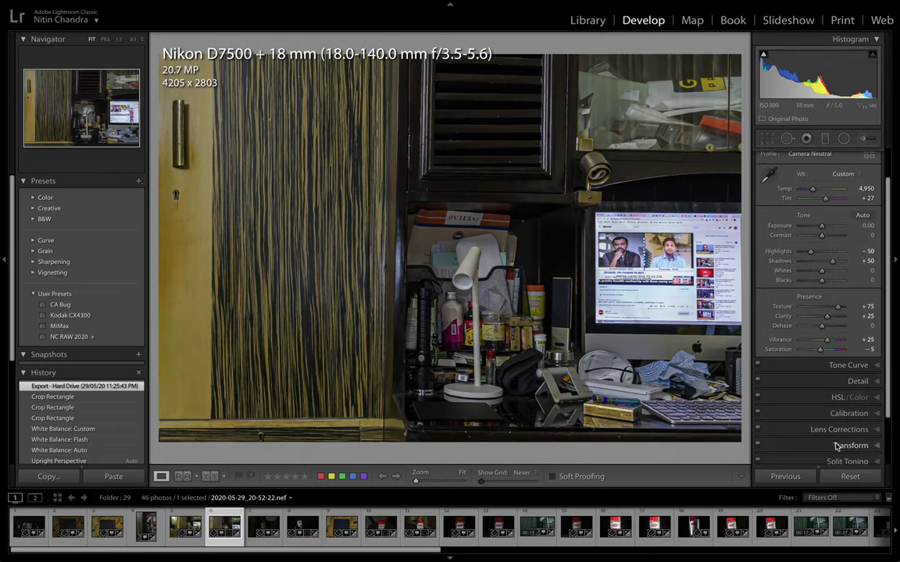
click(839, 449)
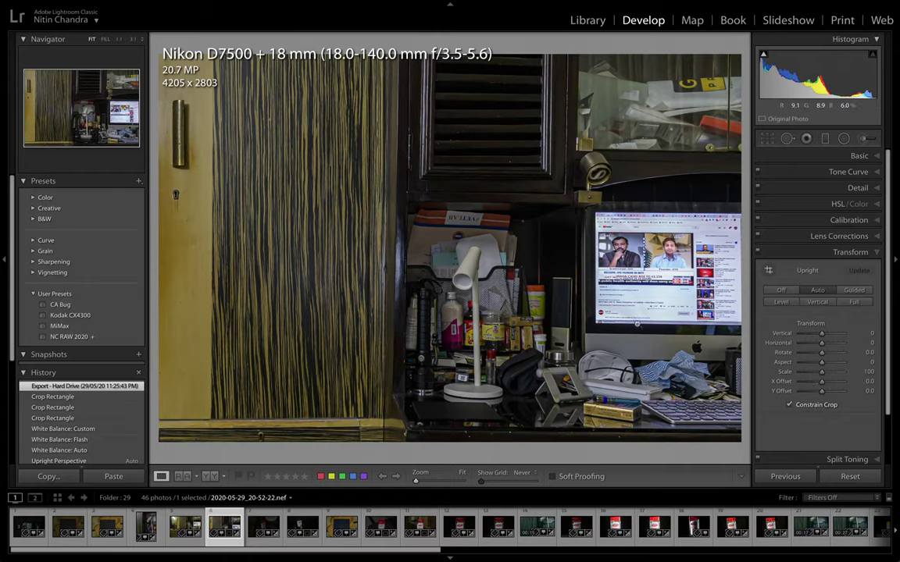
click(822, 157)
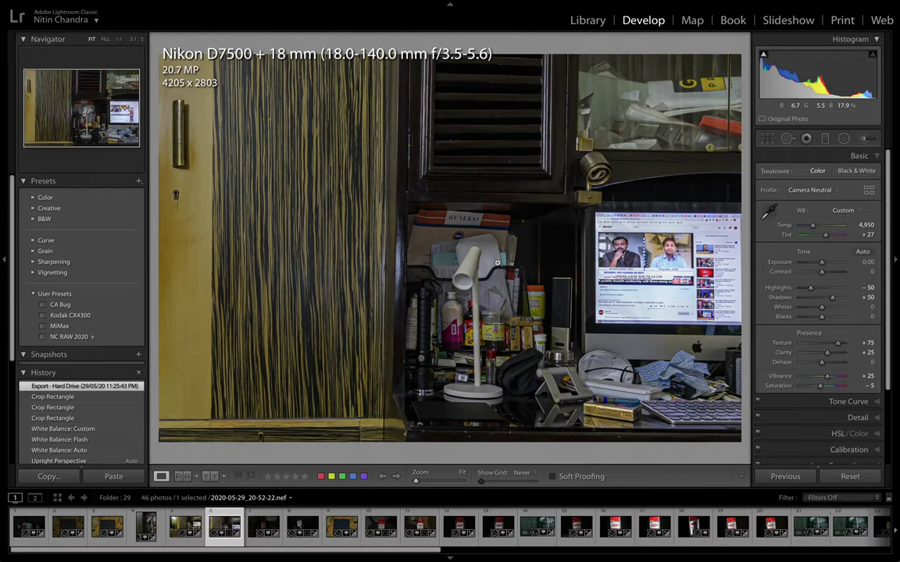
Open 2020-05-29_21-01-28 in Develop and step through to the D850 sanitizer-bottle close-up
key(g)
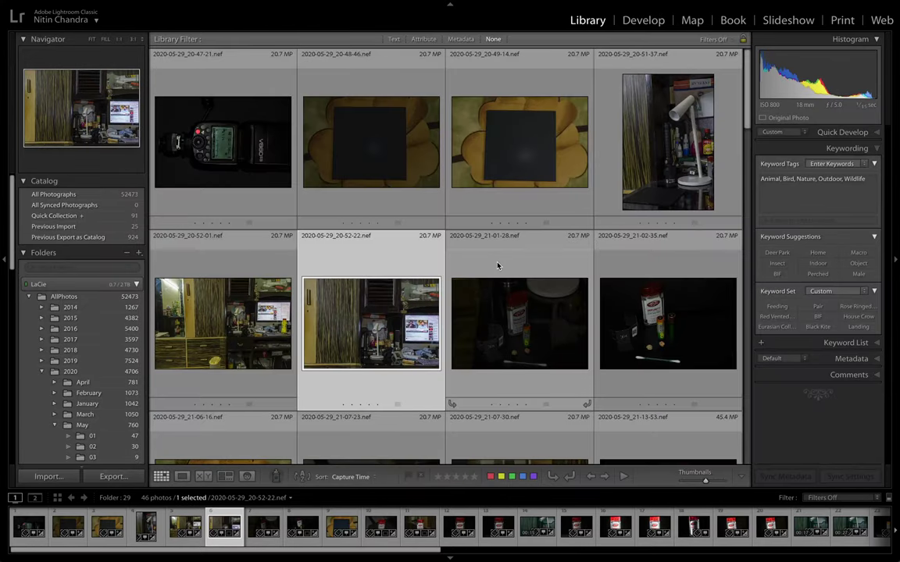
click(497, 266)
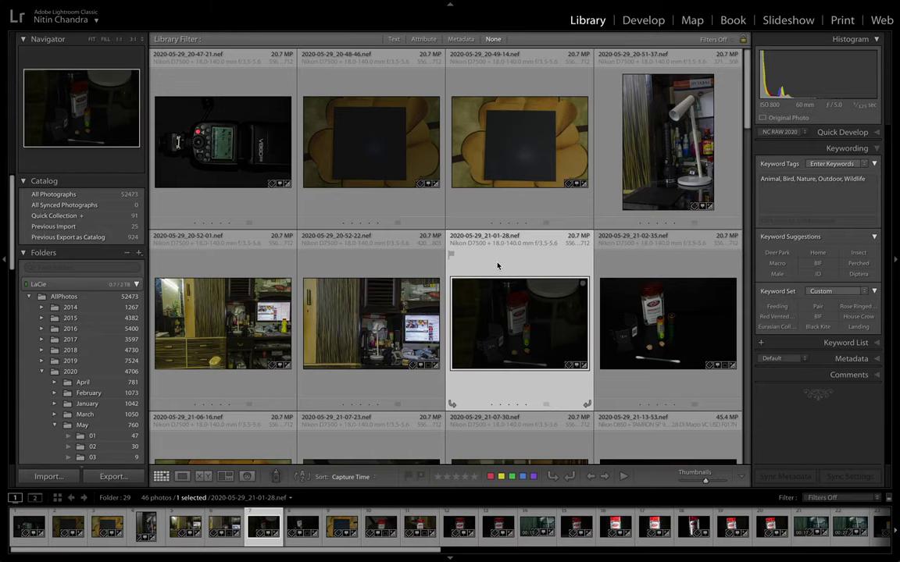
key(d)
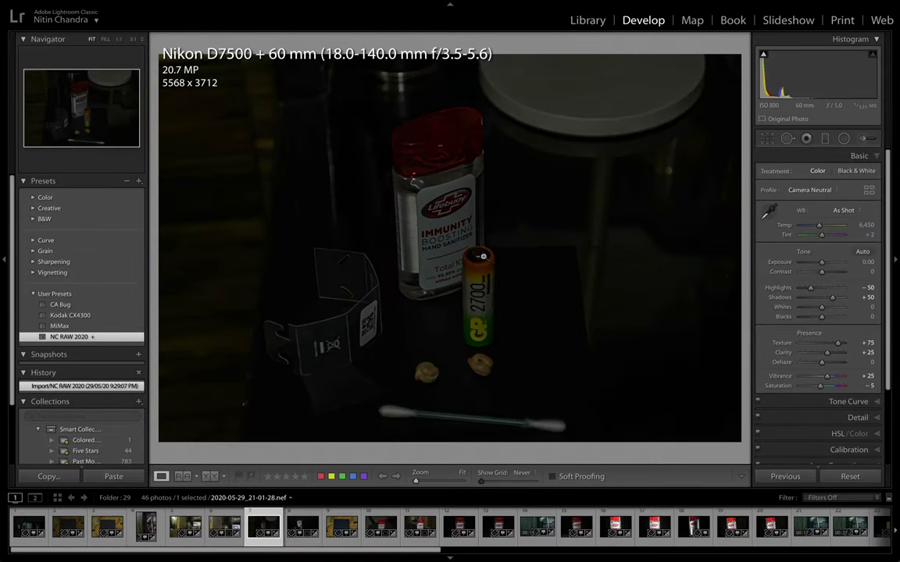
key(Right)
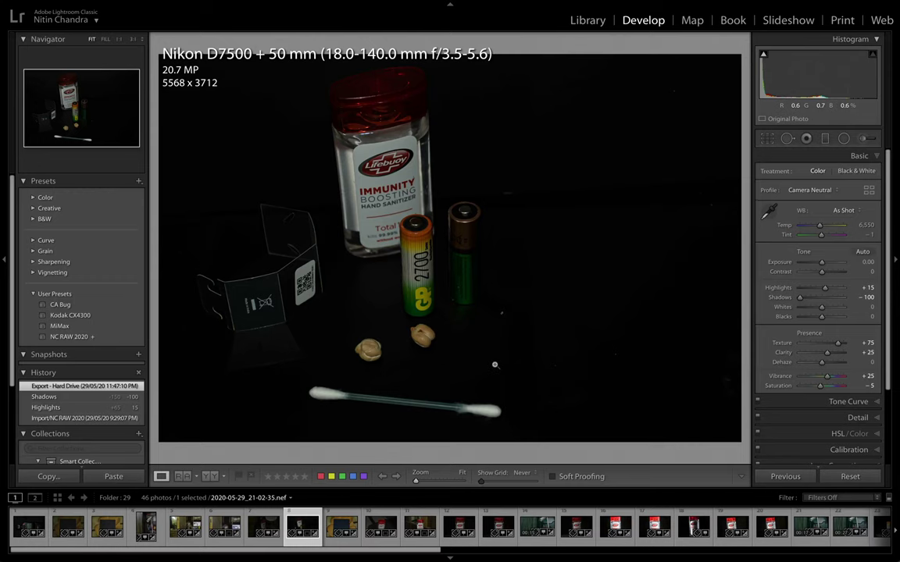
key(Right)
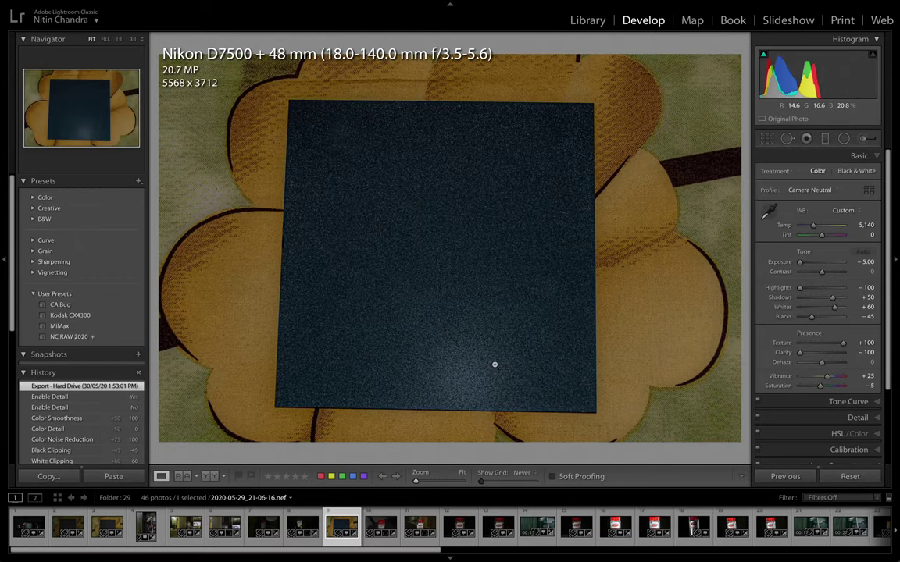
key(Right)
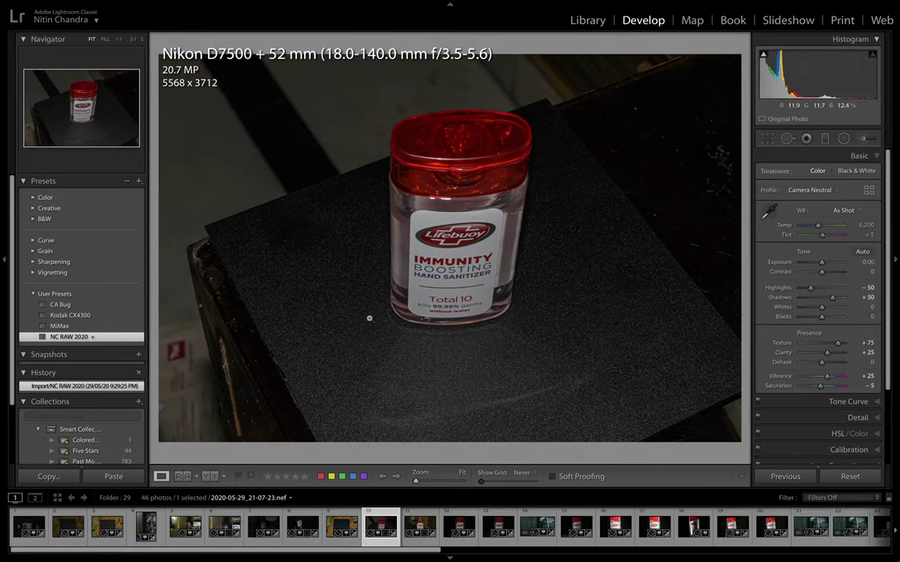
key(Right)
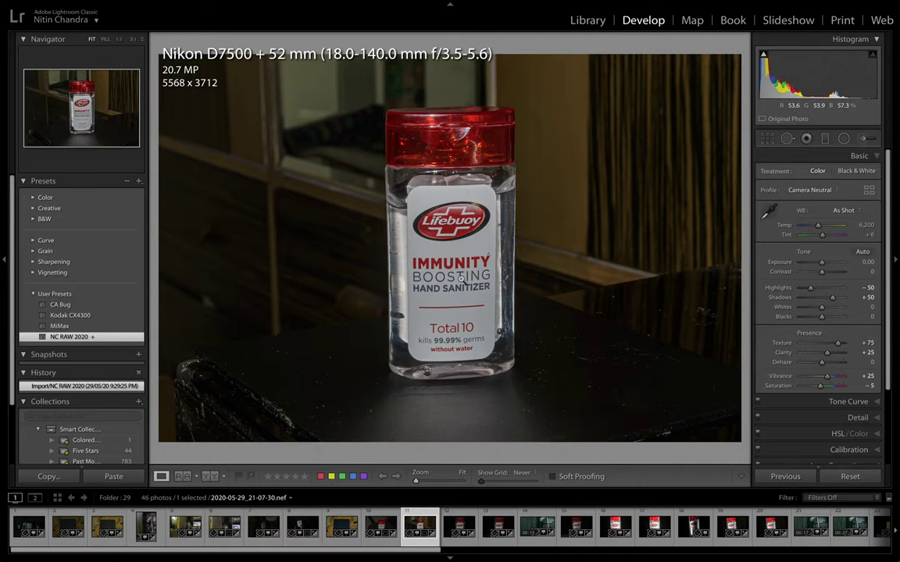
key(Right)
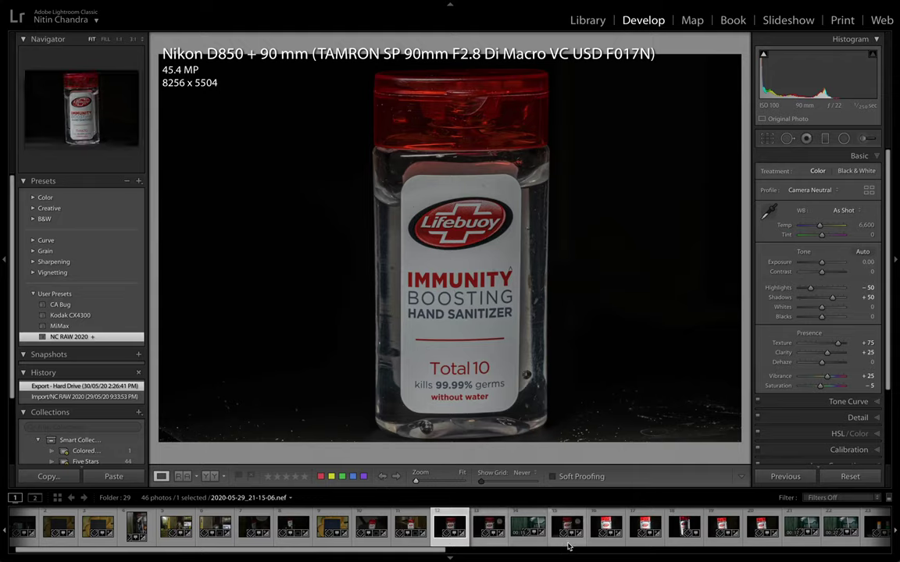
Check the label detail at 1:1, then open filmstrip photo 2020-05-29_21-15-32.nef
click(541, 315)
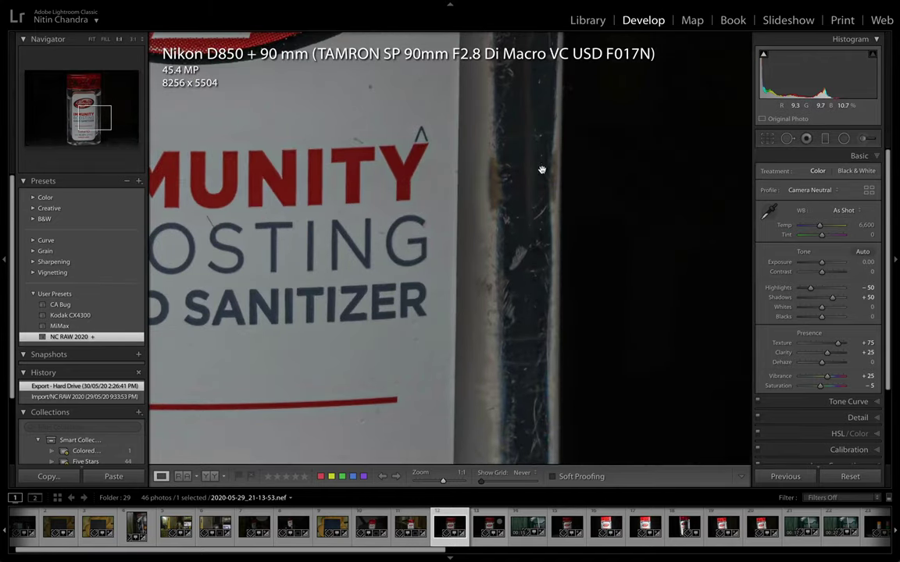
click(494, 263)
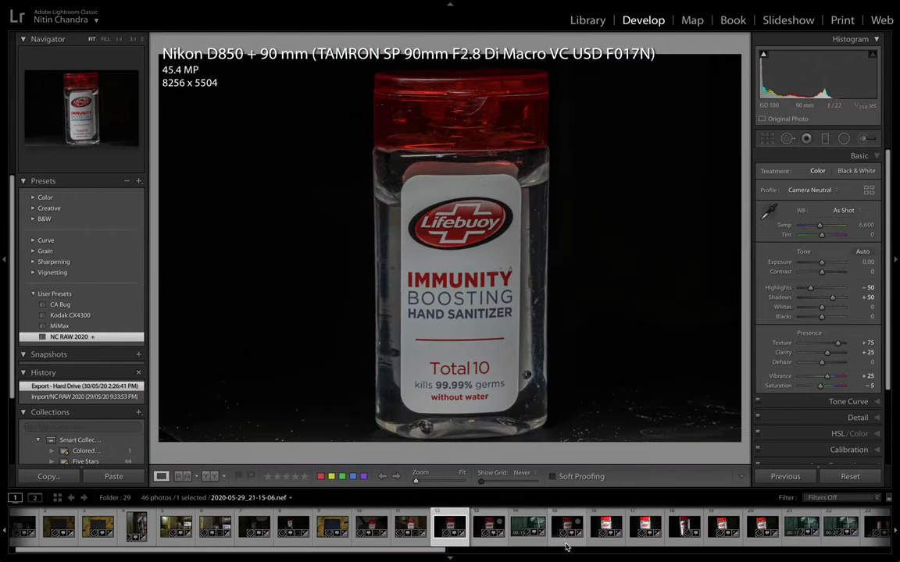
click(527, 539)
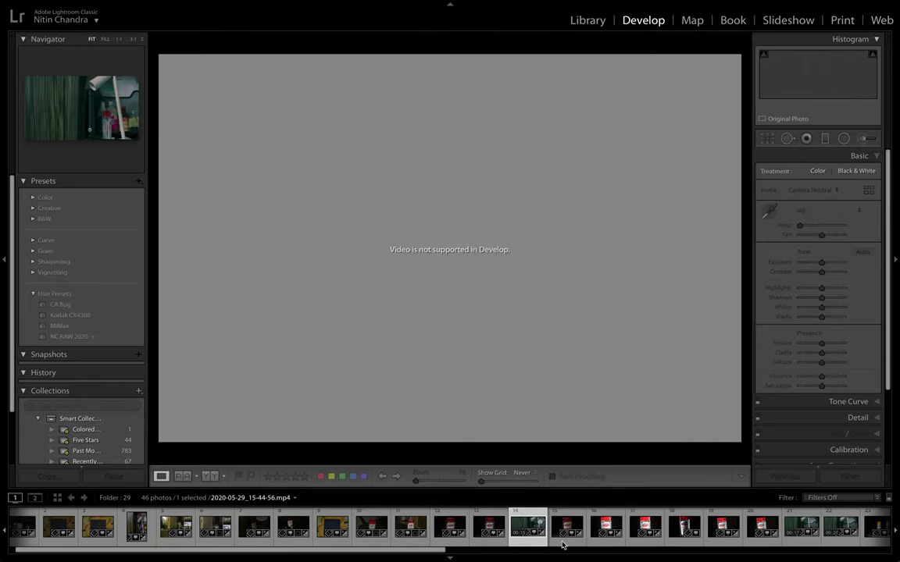
click(566, 545)
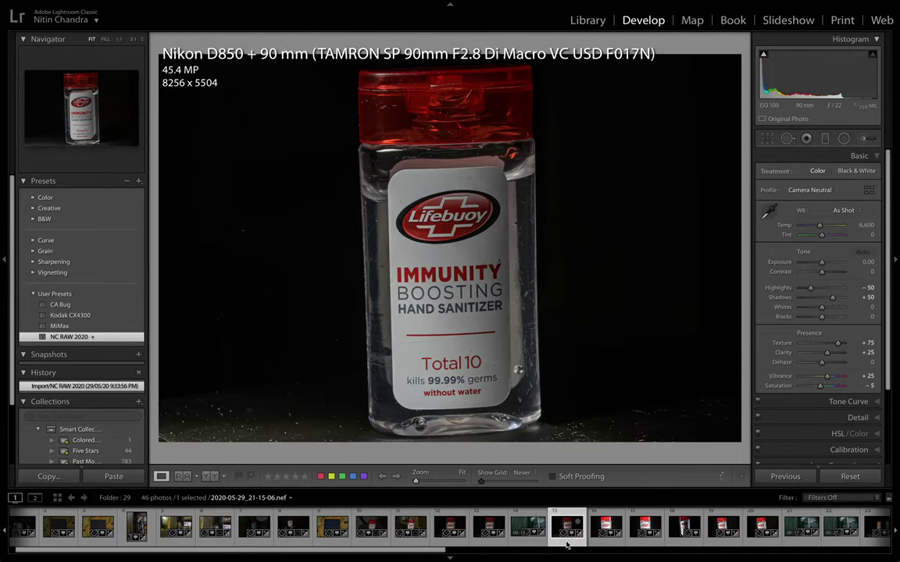
click(613, 544)
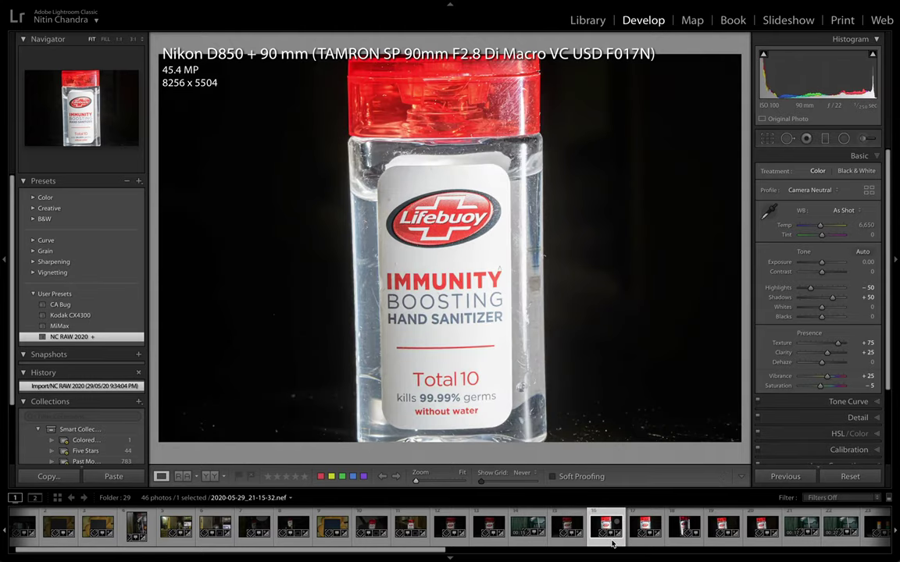
Darken the sanitizer shot to Exposure -1.60 and Highlights -44, with Shadows reset to 0
drag(810, 289, 611, 269)
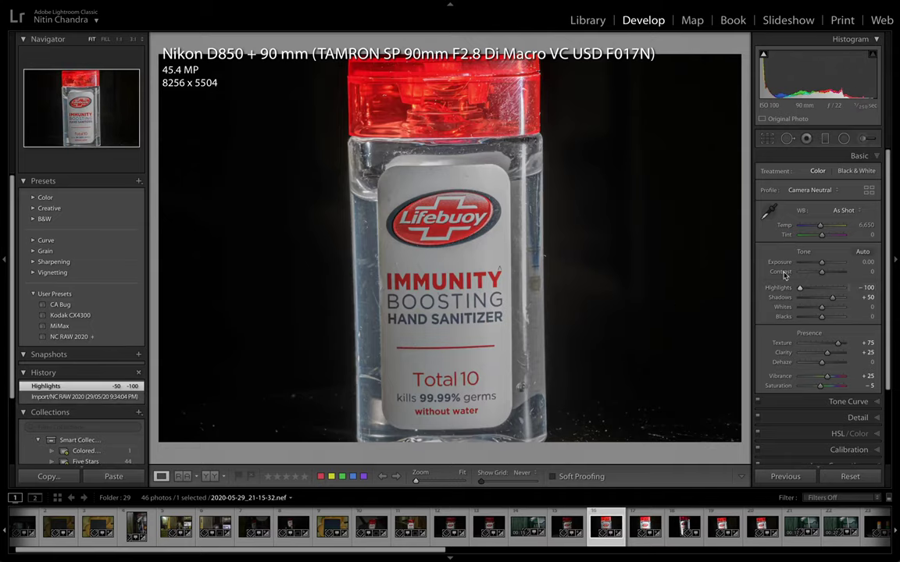
mouse_move(822, 265)
mouse_down()
mouse_move(799, 261)
mouse_move(814, 264)
mouse_up()
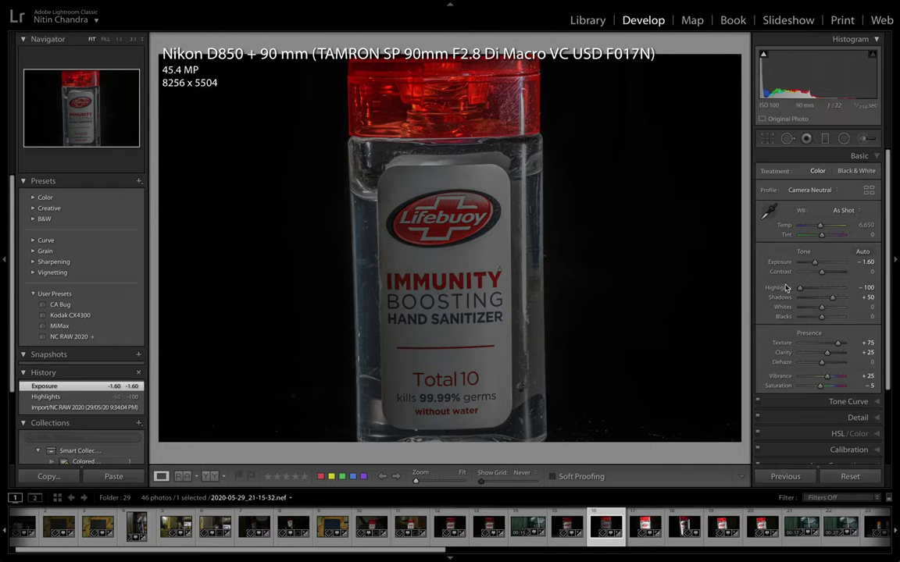
drag(799, 287, 743, 266)
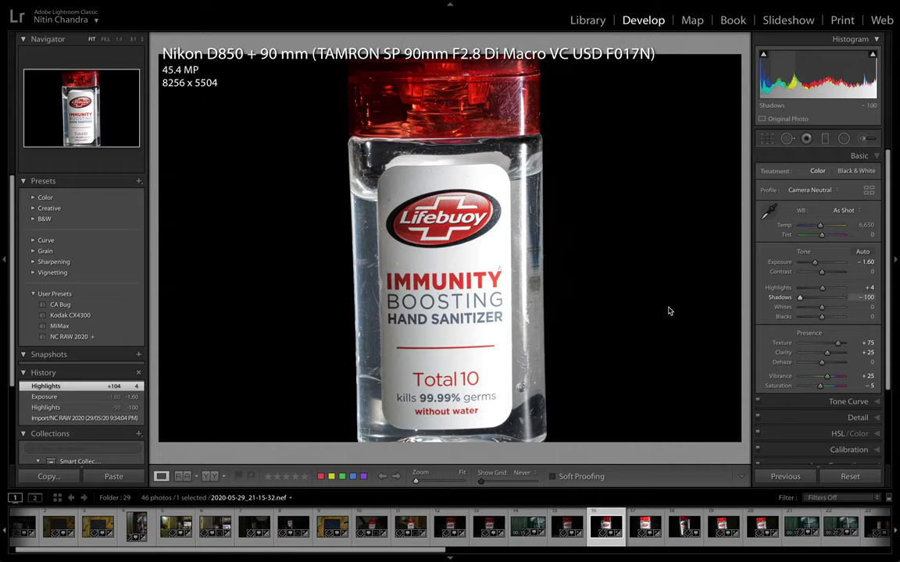
drag(667, 311, 674, 307)
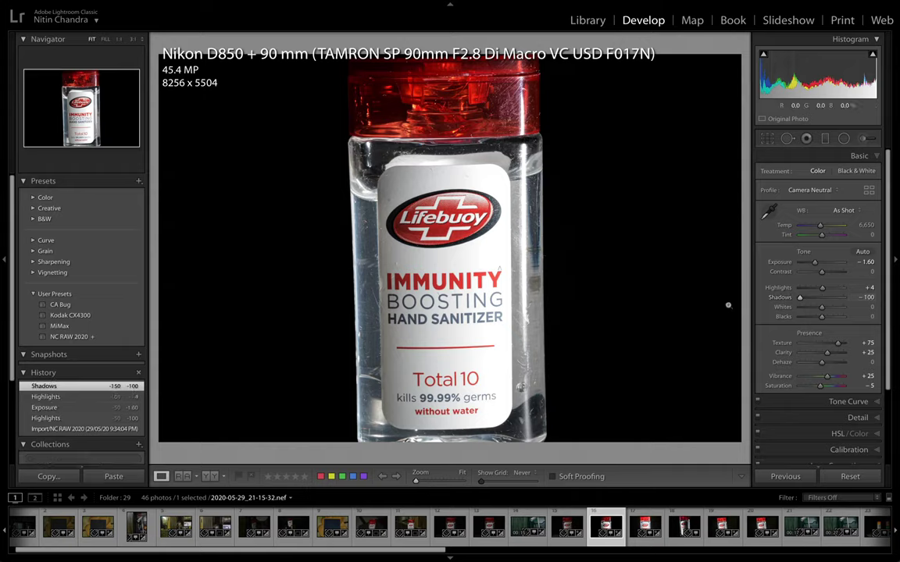
drag(819, 288, 874, 307)
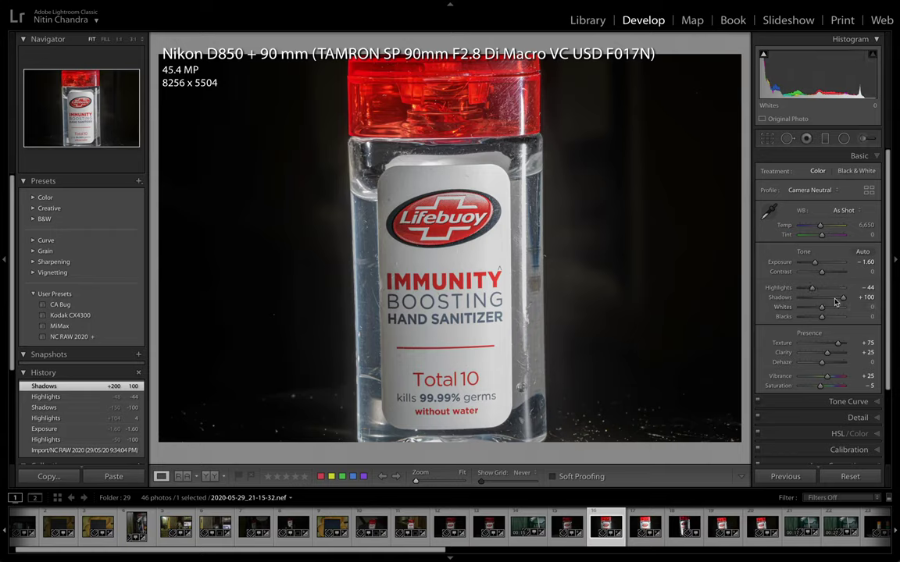
drag(843, 300, 821, 300)
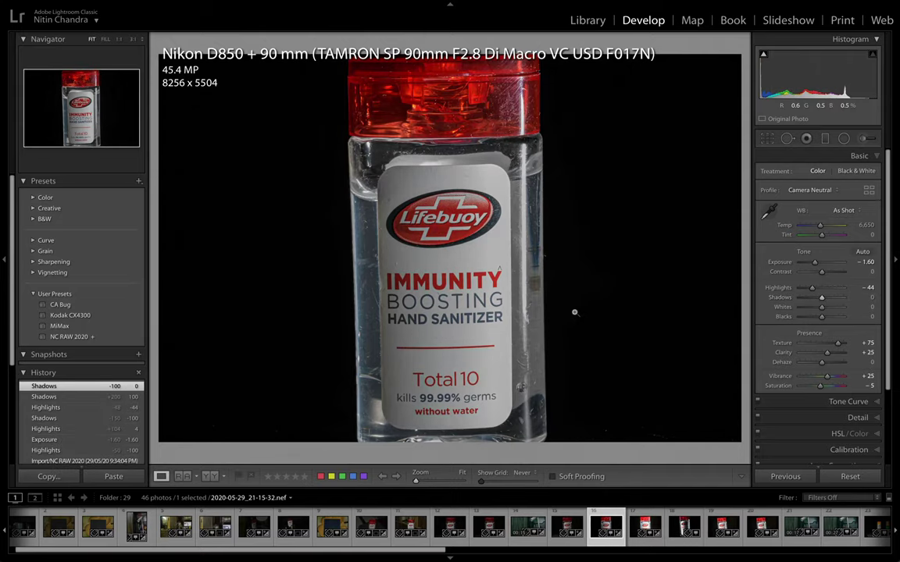
Step forward through the sanitizer shots to 2020-05-29_21-15-44.nef
key(Right)
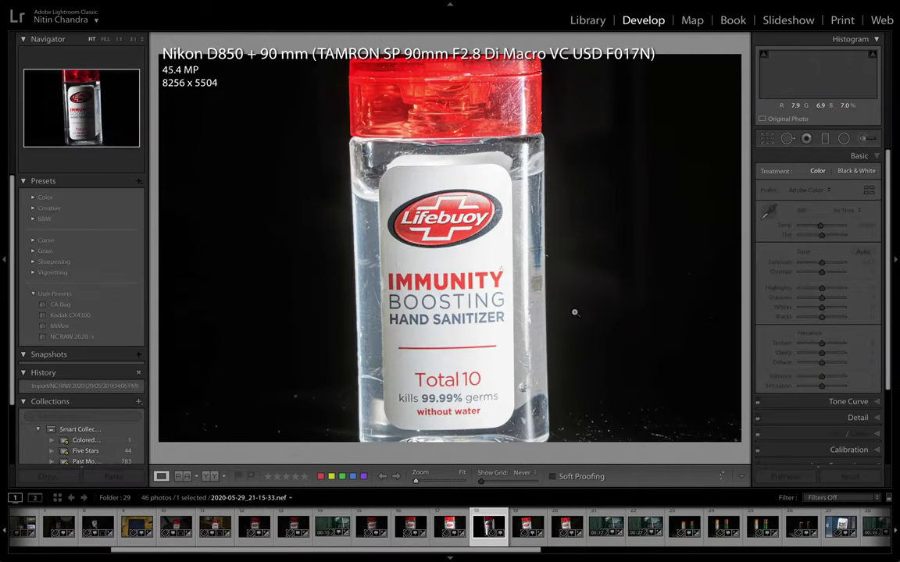
key(Right)
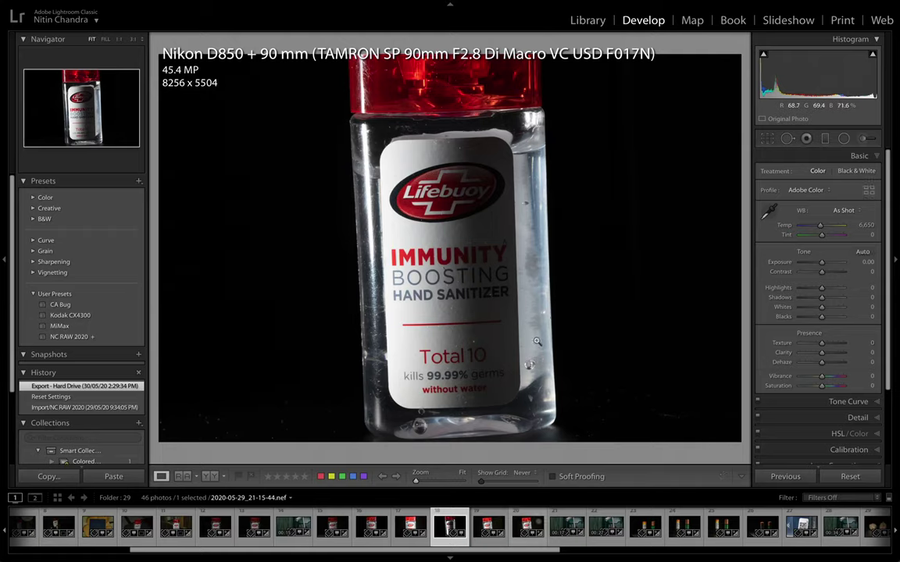
key(Right)
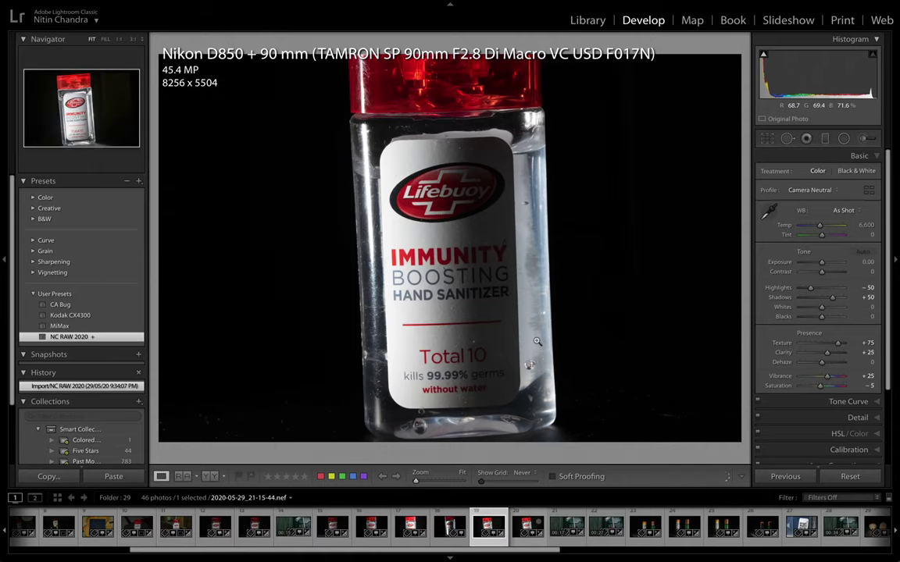
Advance past the remaining sanitizer and battery shots to the QR-label close-up 2020-05-29_21-17-36.nef
key(Right)
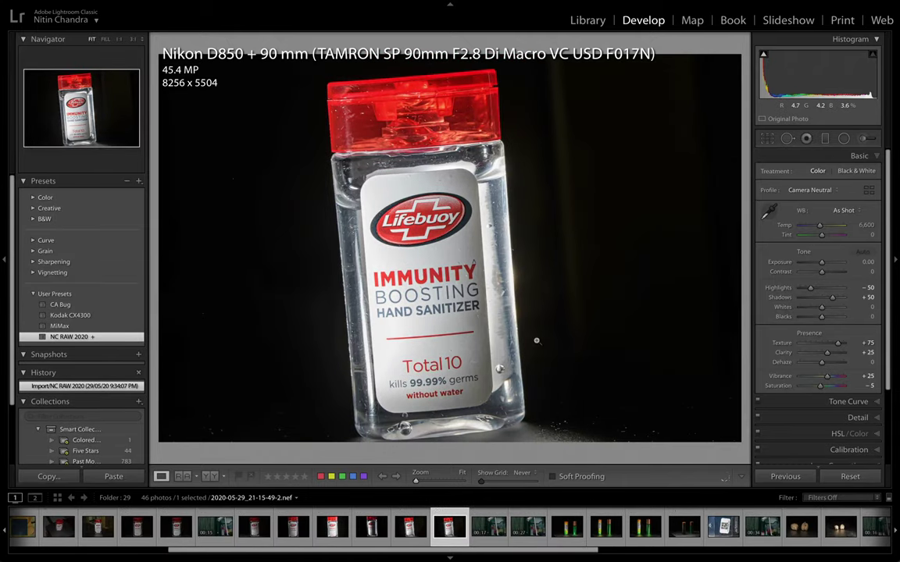
key(Right)
key(Right)
key(Right)
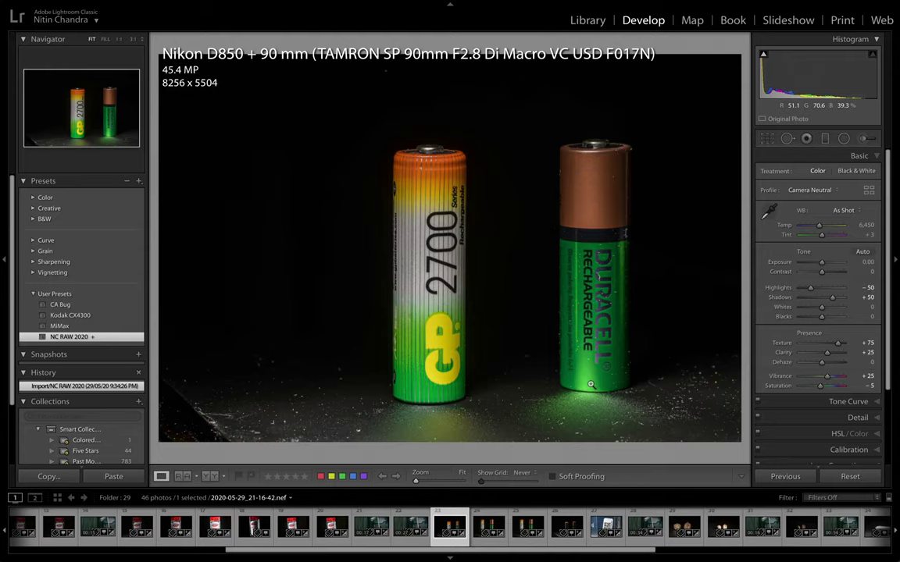
key(Right)
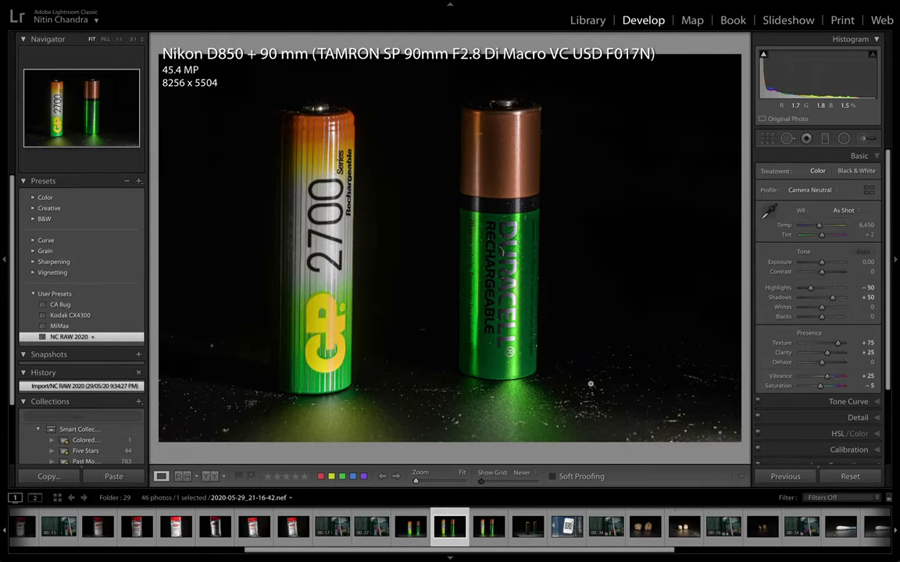
key(Right)
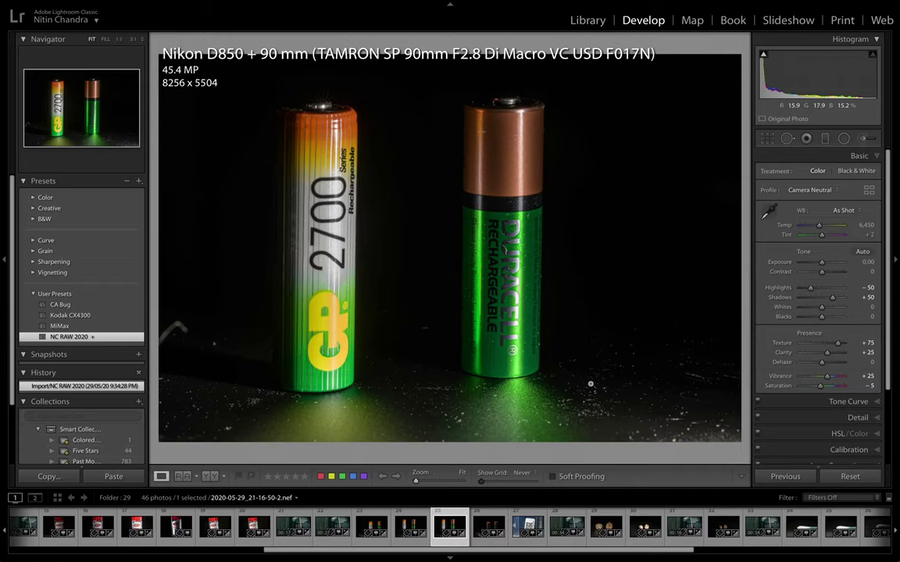
key(Right)
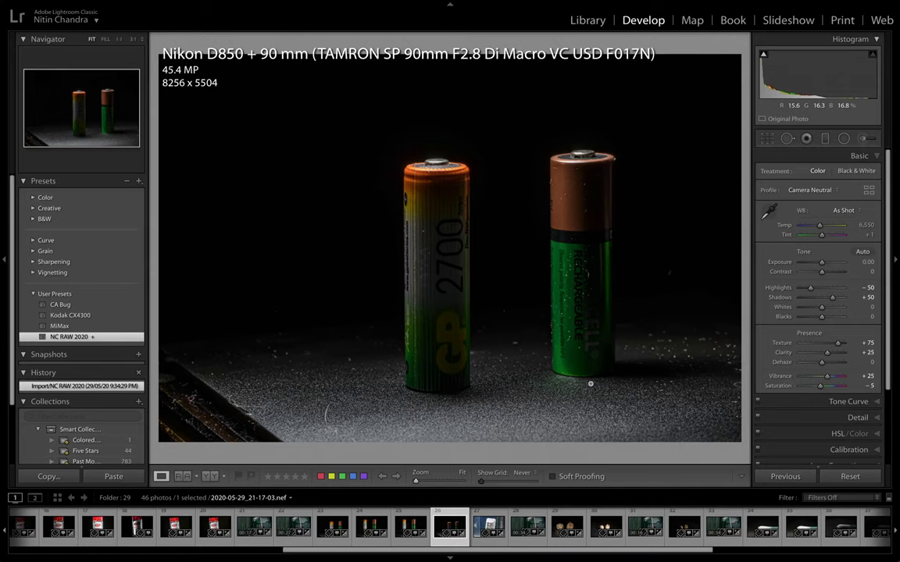
key(Right)
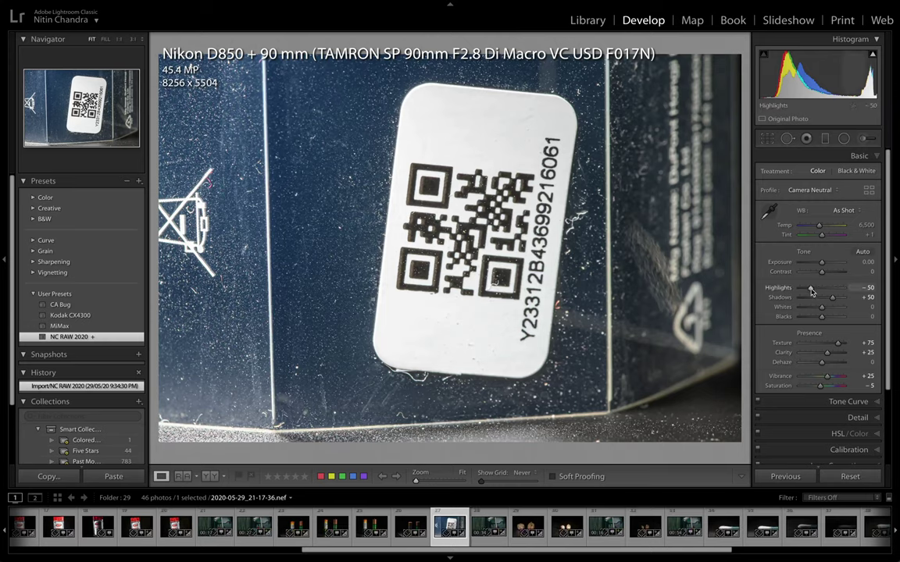
Drop the QR-label shot's Shadows to -100, then advance to the two-seed photo
drag(832, 297, 709, 298)
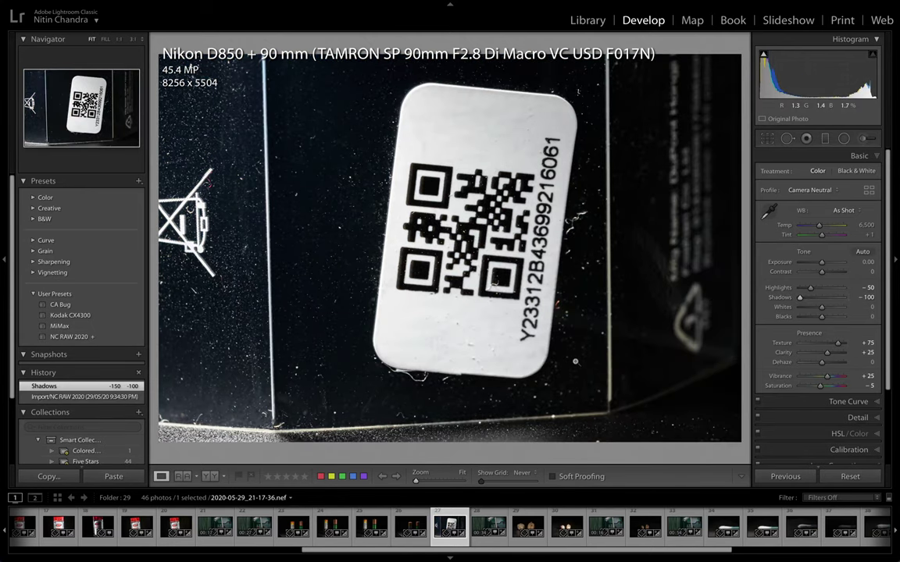
key(Right)
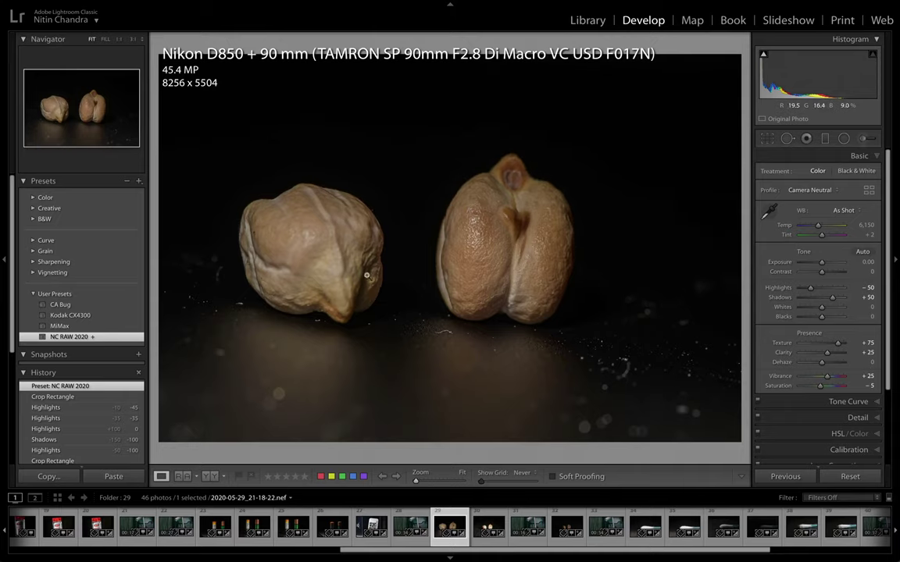
Inspect the right and left seeds at 1:1, returning to the fit view after each
click(469, 259)
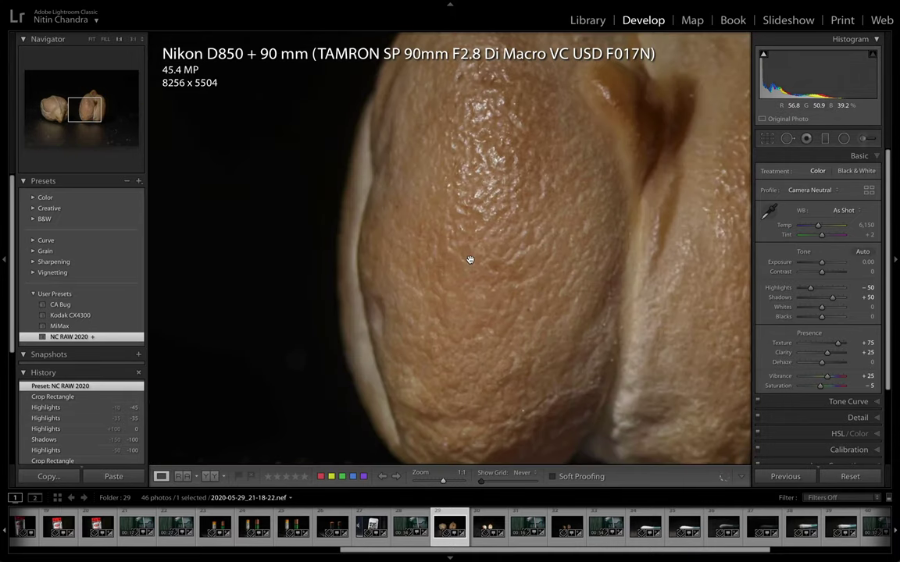
drag(469, 259, 260, 317)
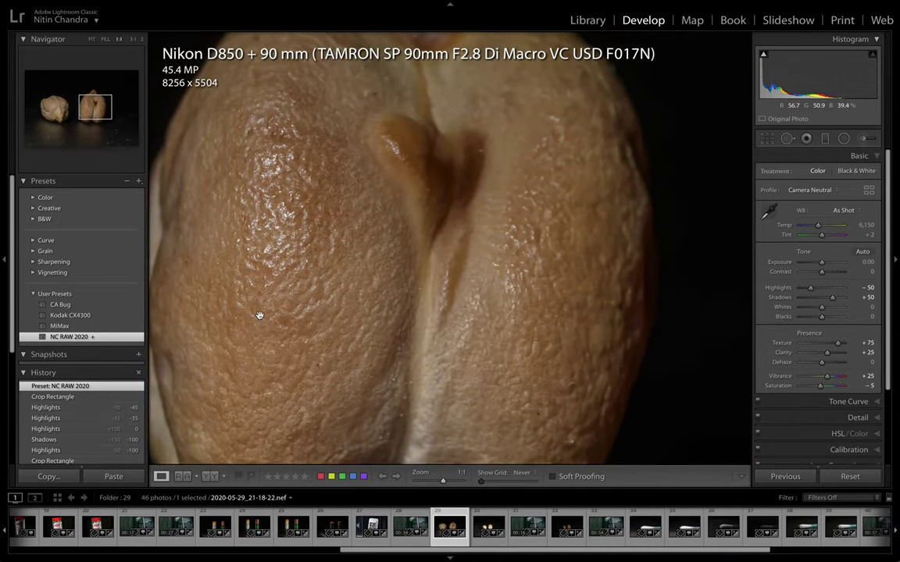
drag(323, 255, 423, 329)
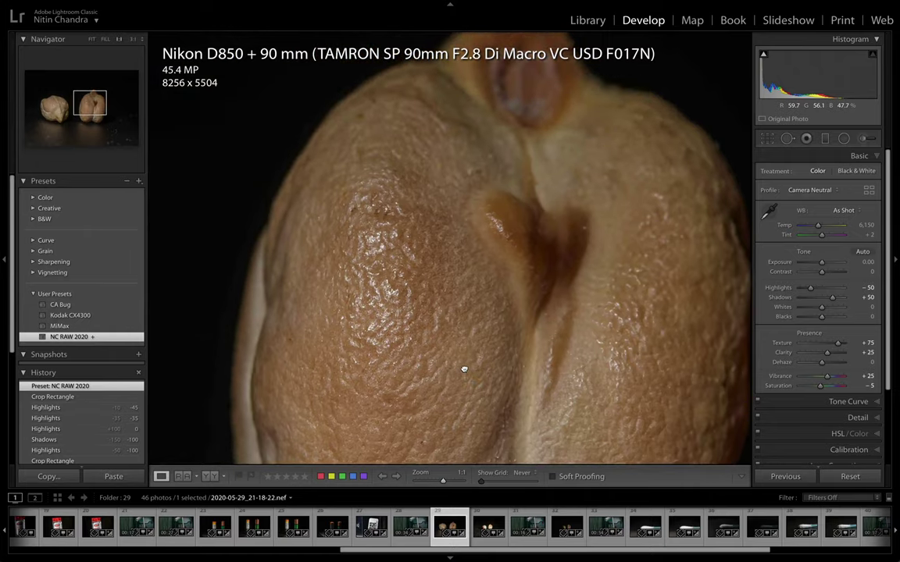
click(423, 330)
click(248, 231)
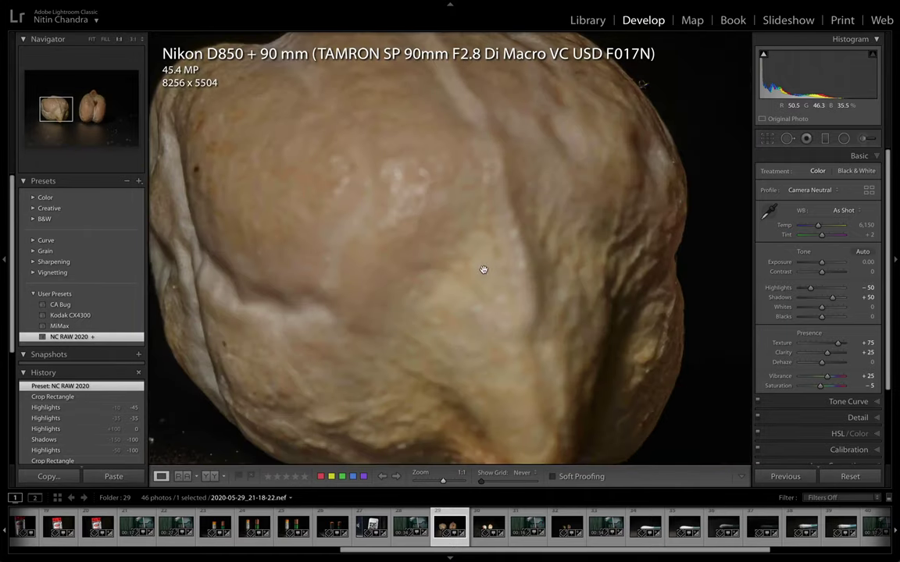
drag(483, 269, 307, 432)
click(400, 377)
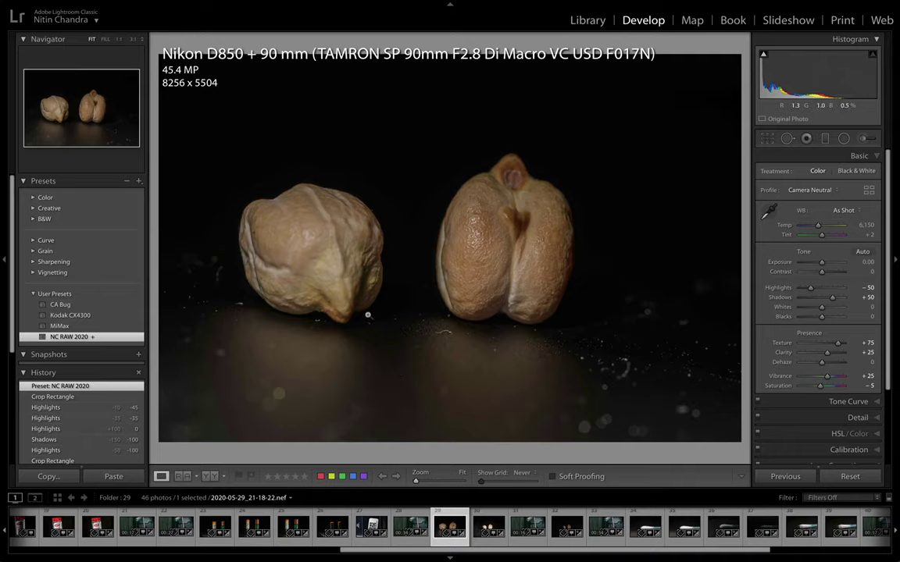
Recheck both nuts at full size, then move on to photo 2020-05-29_21-18-36.nef
click(443, 248)
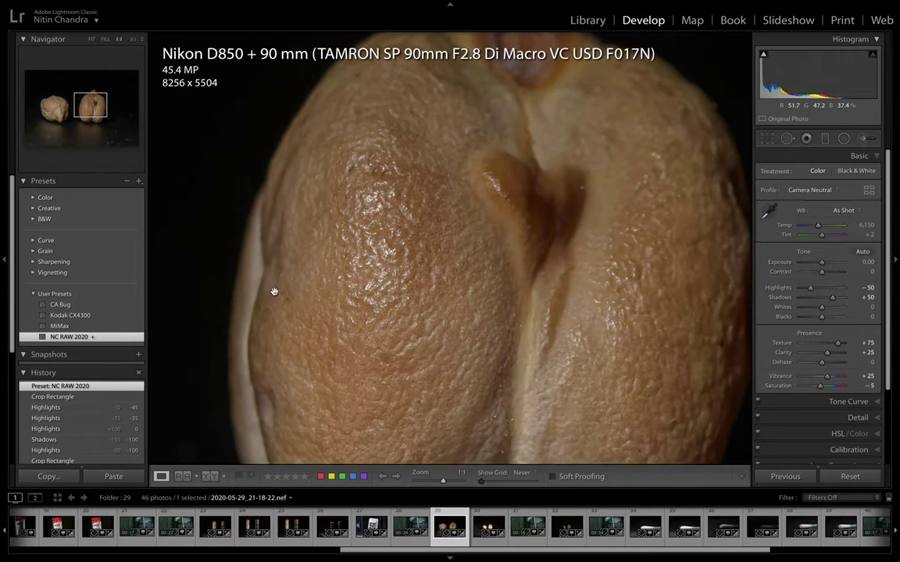
drag(271, 295, 605, 202)
drag(281, 237, 428, 232)
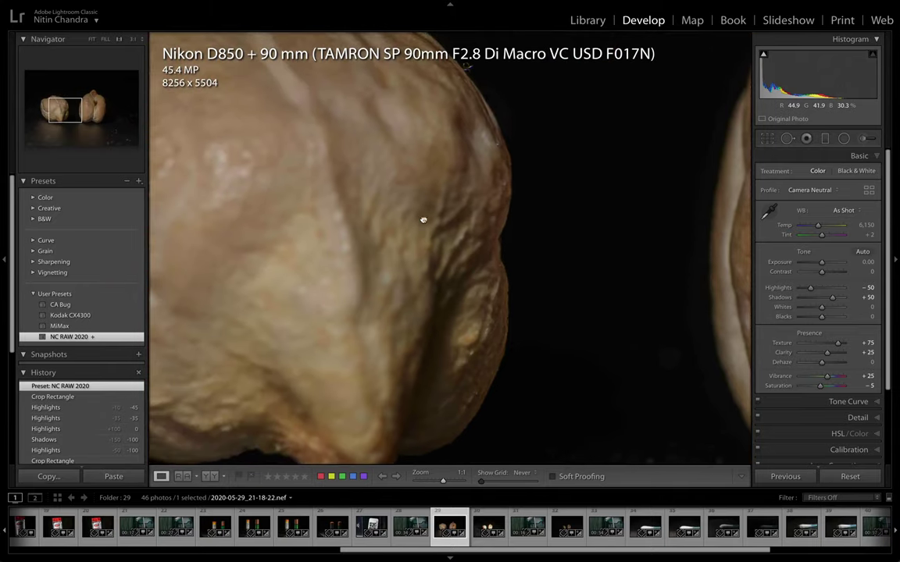
click(390, 244)
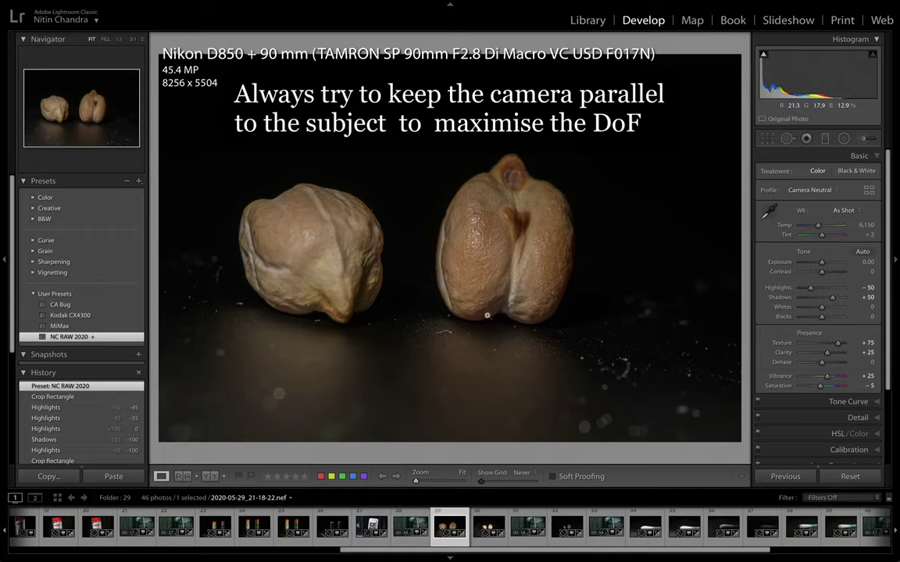
key(Right)
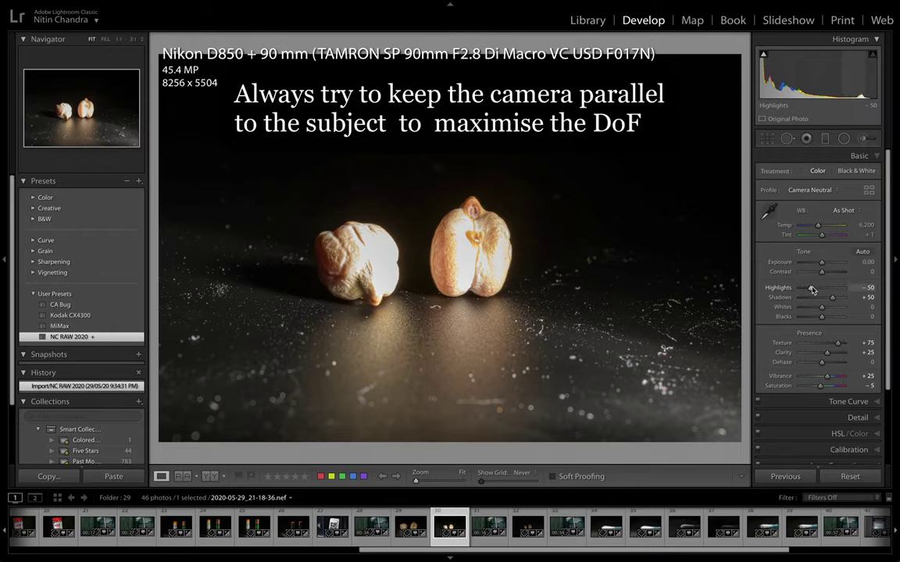
Set the seed photo to Highlights -58 and Shadows -7, compare before/after, then go to 21-18-51
drag(812, 289, 708, 292)
key(backslash)
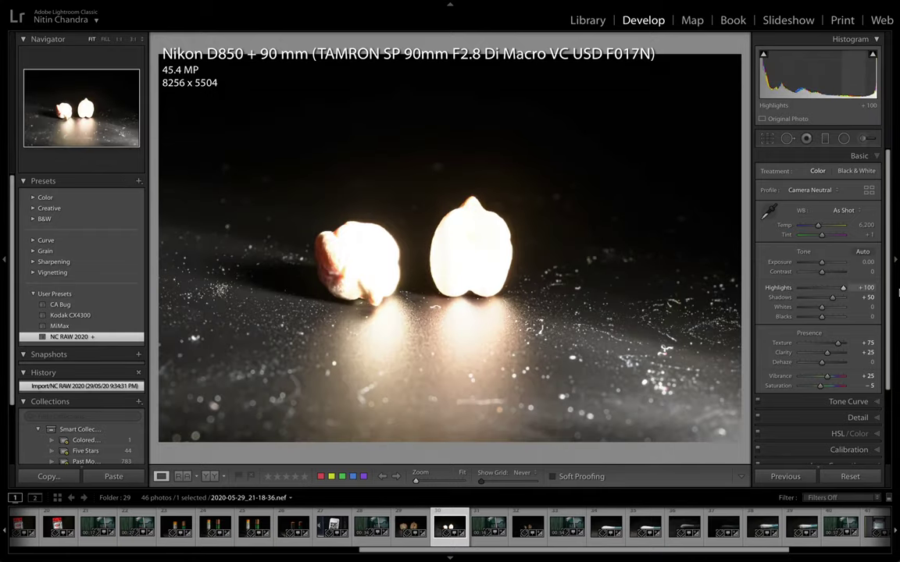
key(backslash)
key(backslash)
drag(800, 287, 812, 264)
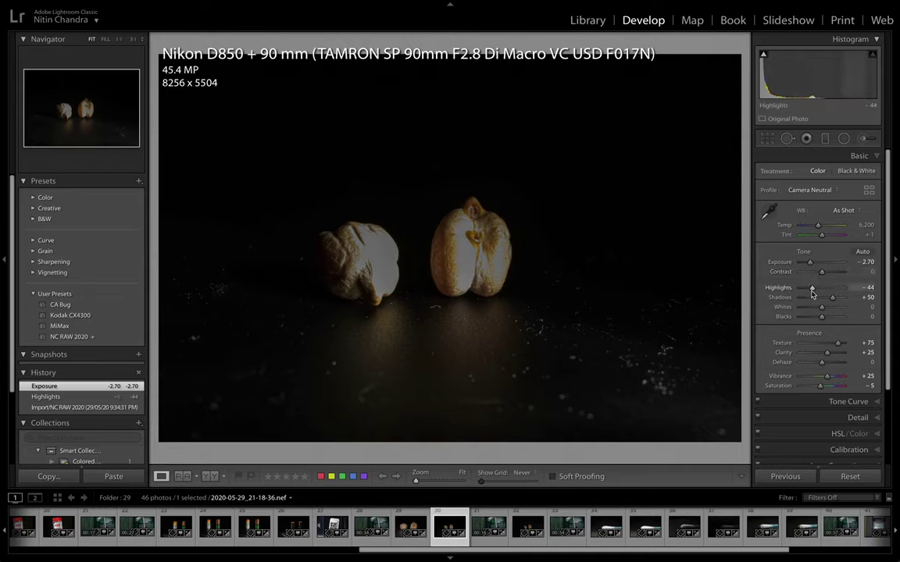
mouse_move(811, 291)
mouse_down()
mouse_move(804, 291)
mouse_move(819, 297)
mouse_up()
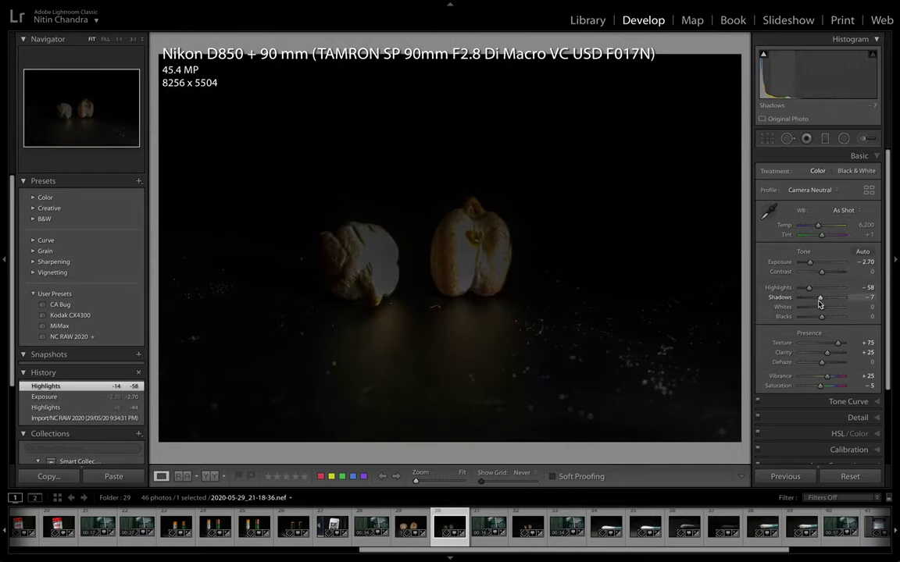
click(452, 276)
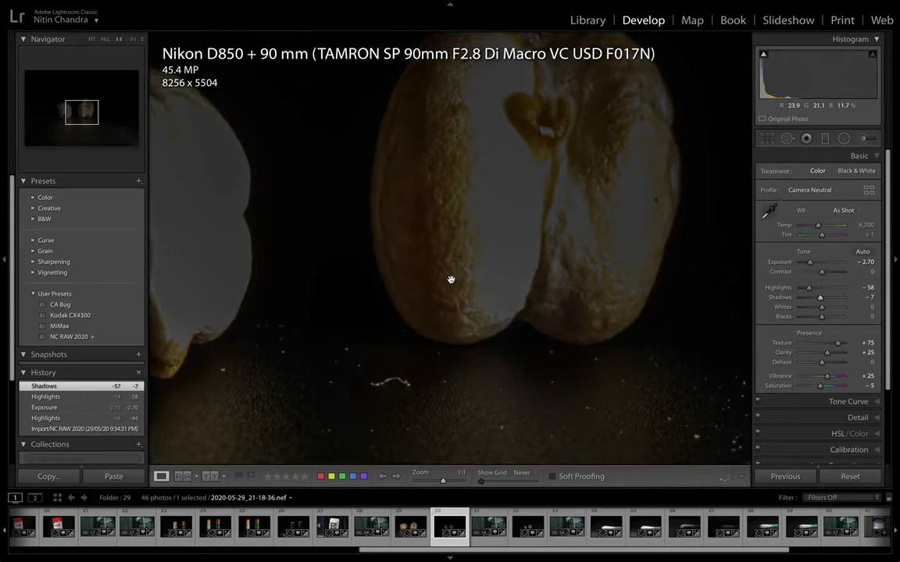
click(451, 279)
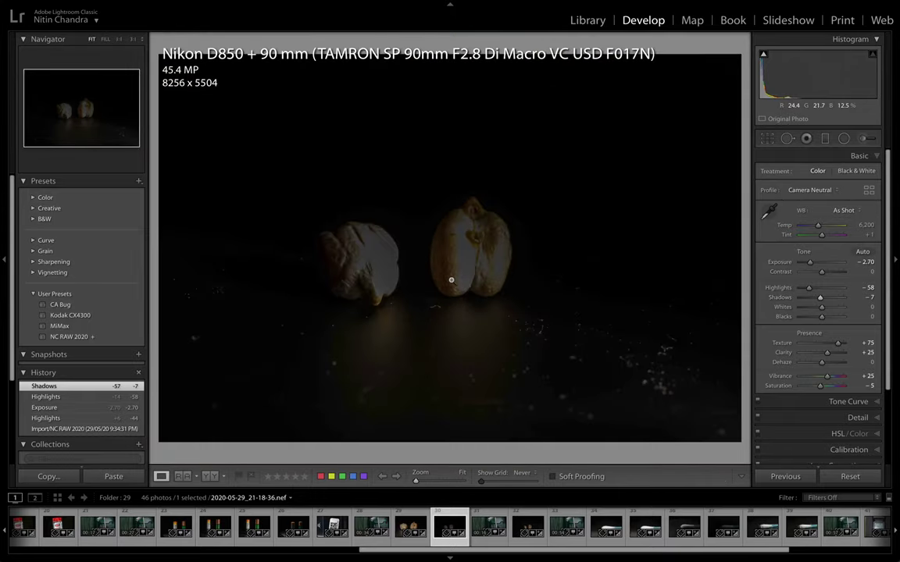
key(Right)
key(Right)
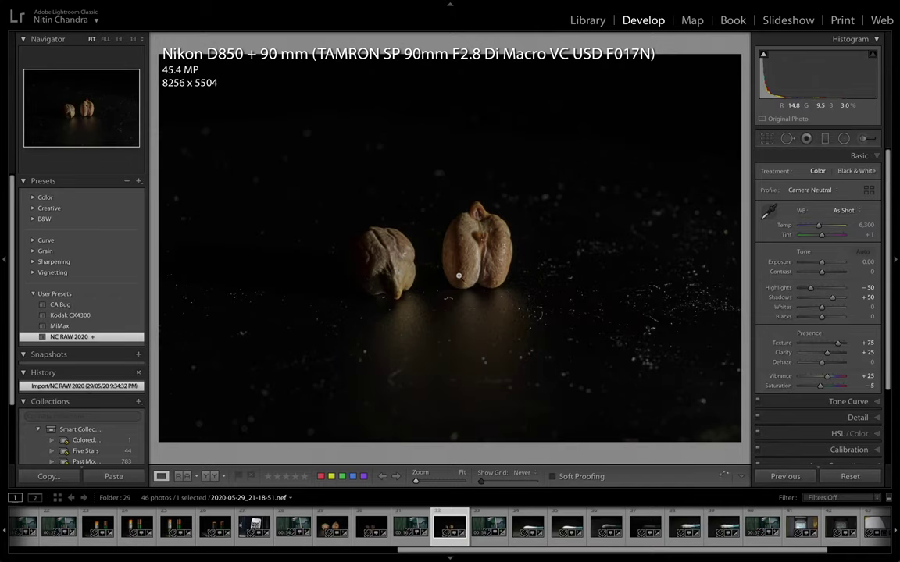
Give the two-seed photo Highlights -61, Whites +47 and Flash white balance
click(459, 276)
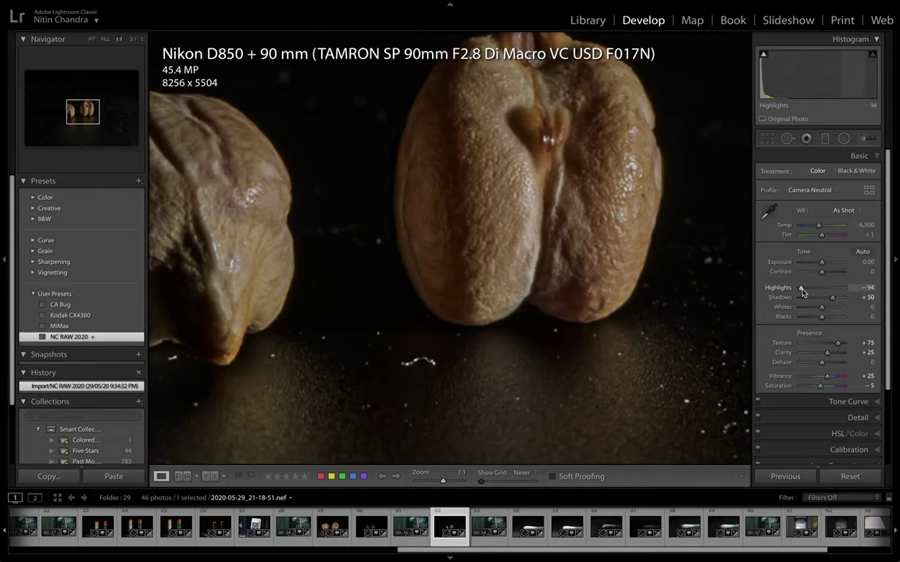
drag(812, 292, 809, 292)
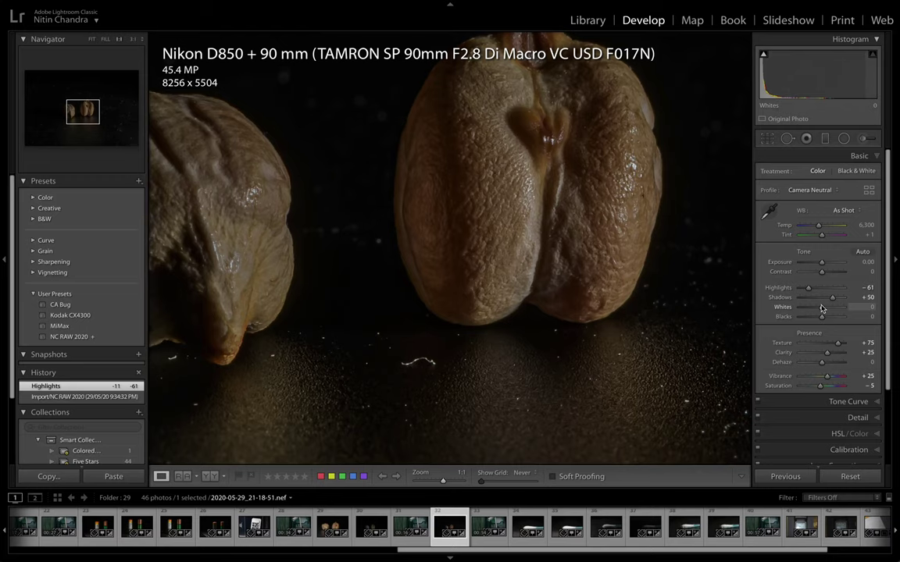
drag(821, 306, 832, 307)
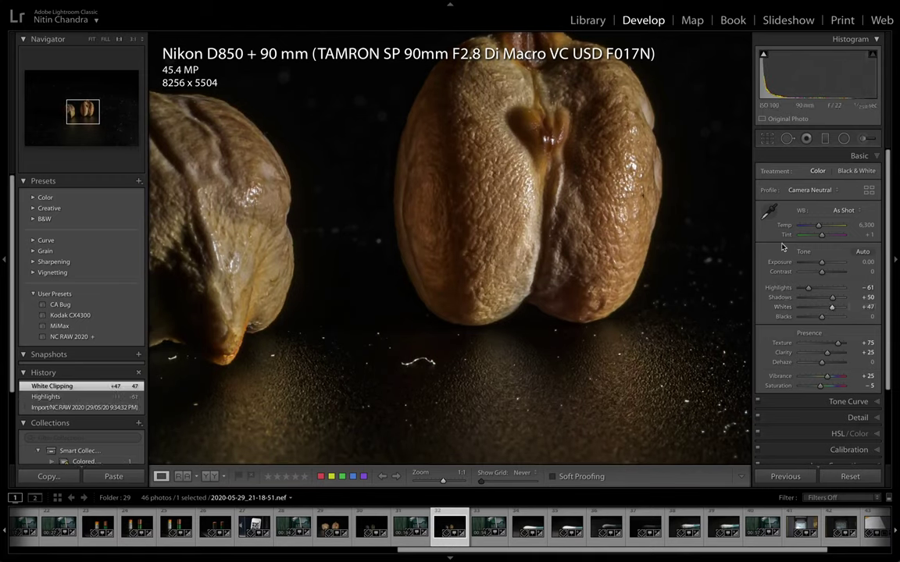
click(842, 212)
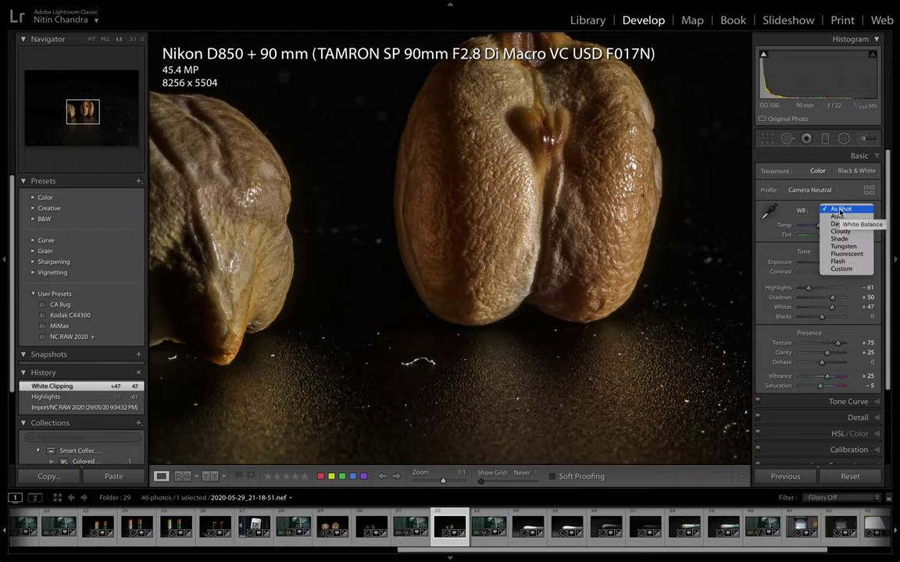
click(840, 263)
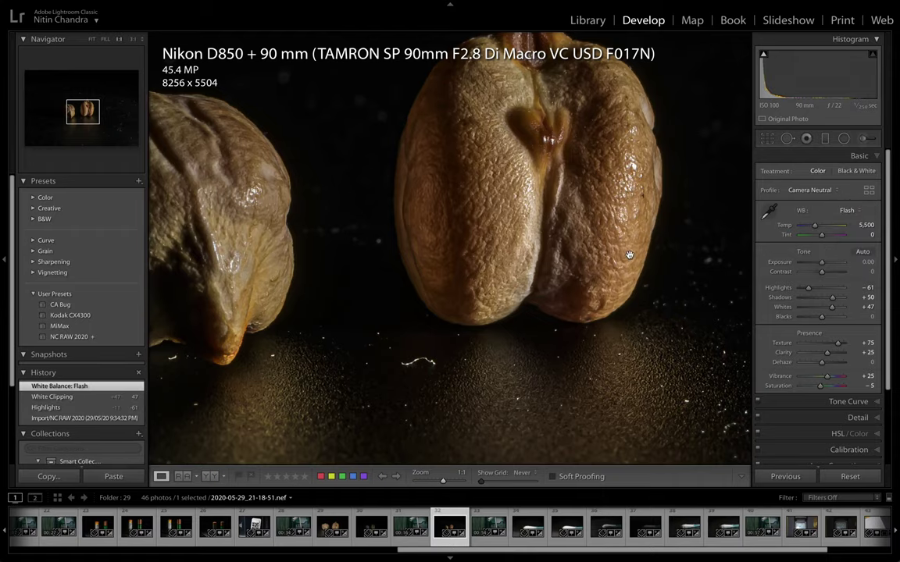
click(598, 232)
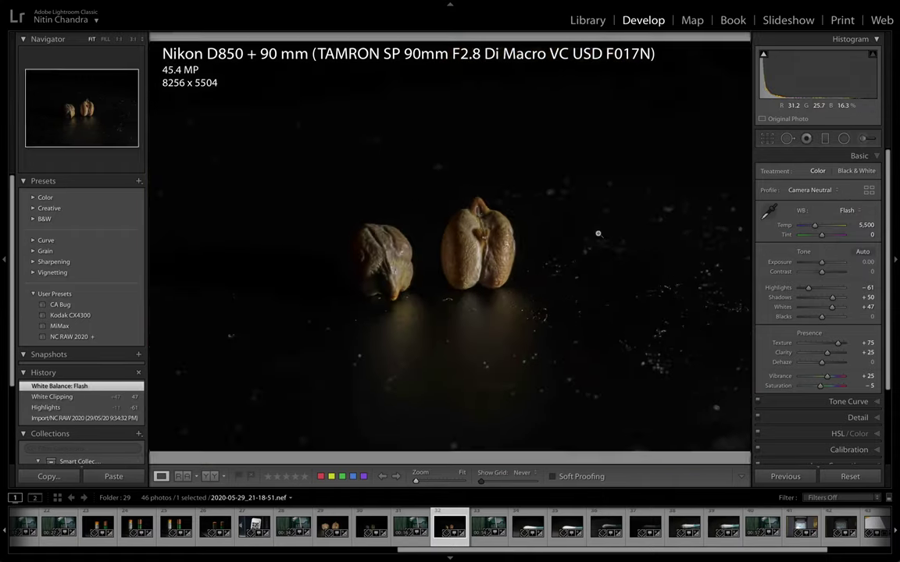
Crop the seed photo to 5504 x 3669 landscape, then move to the cotton-swab photo
key(r)
key(x)
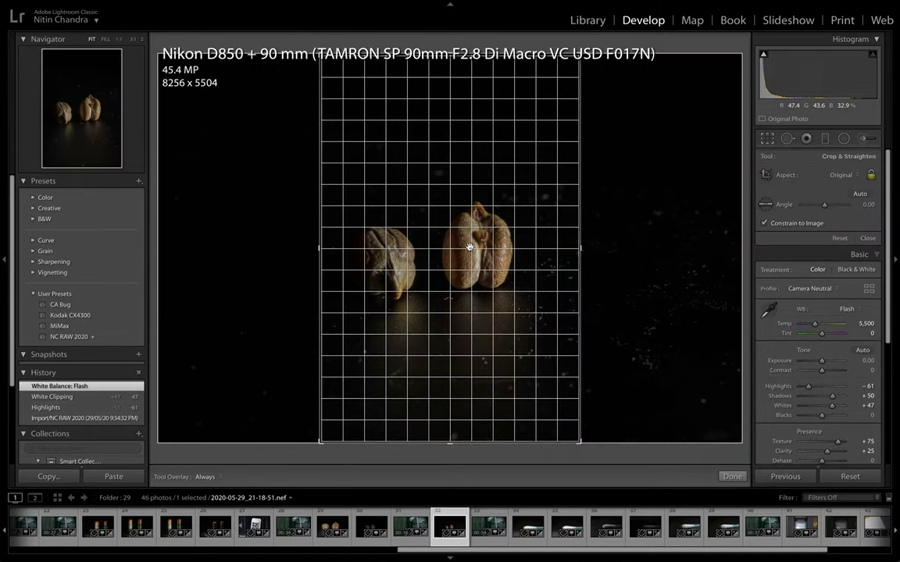
key(x)
drag(443, 250, 450, 247)
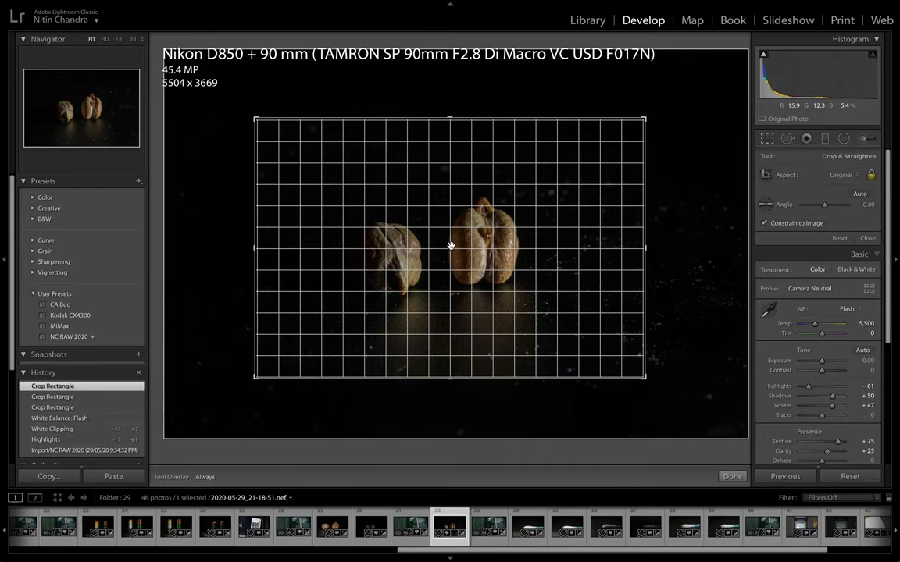
key(Return)
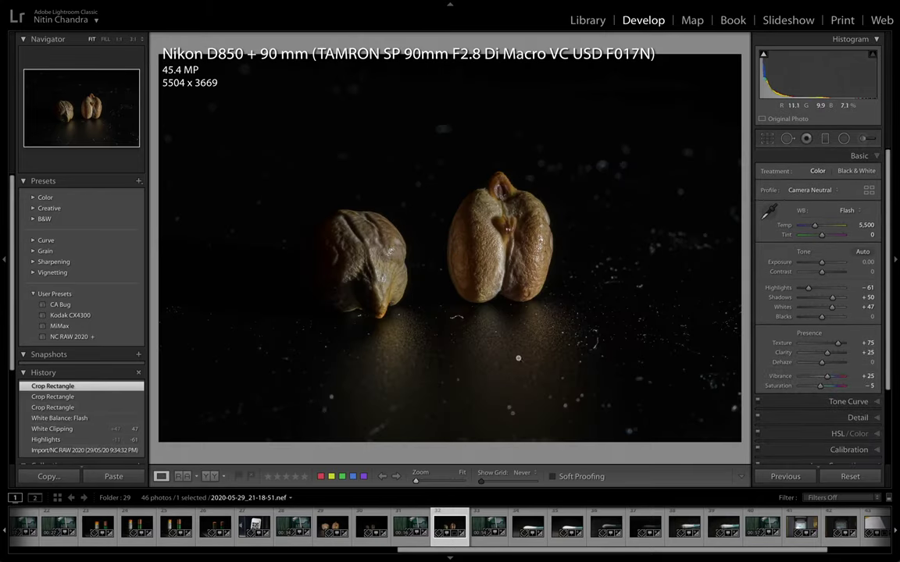
key(Right)
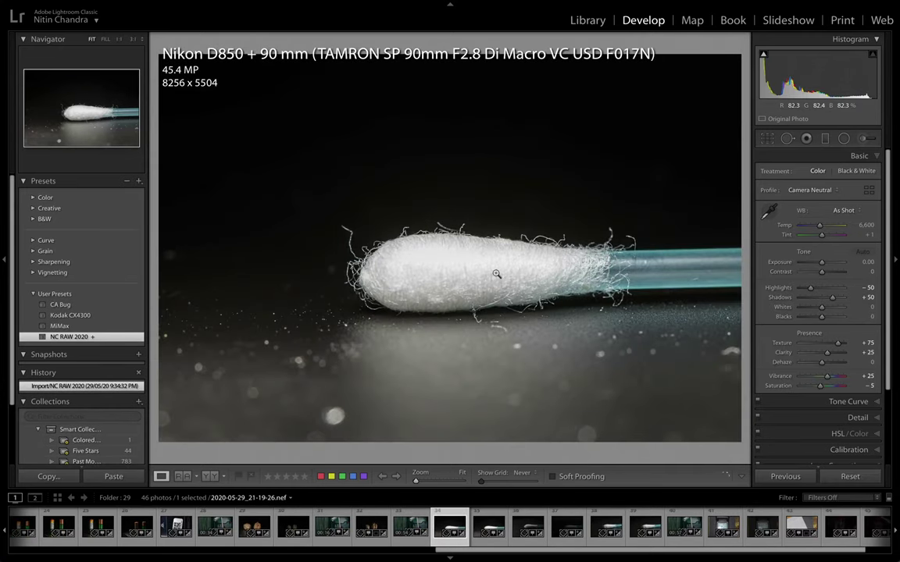
Set the first cotton-swab photo's Highlights to -63, checking it at 1:1
click(494, 271)
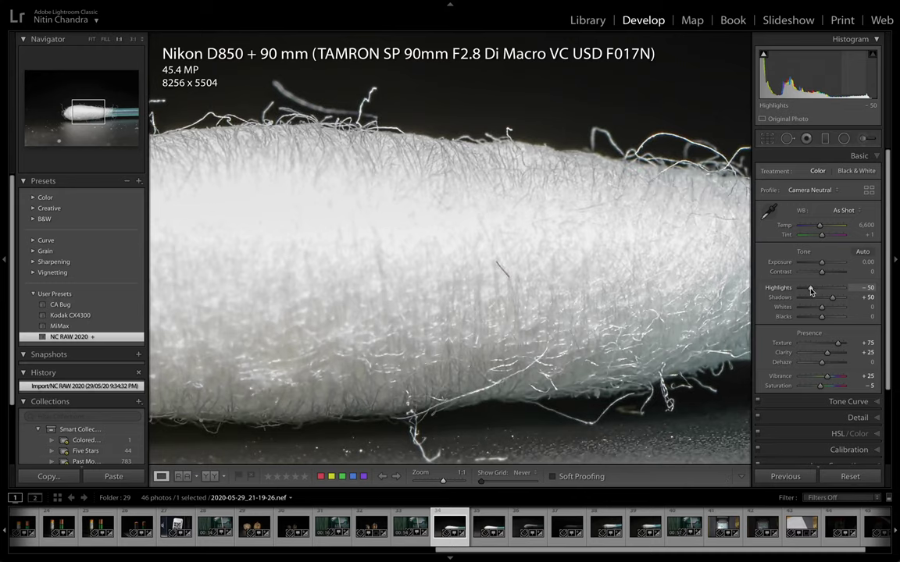
drag(810, 290, 794, 292)
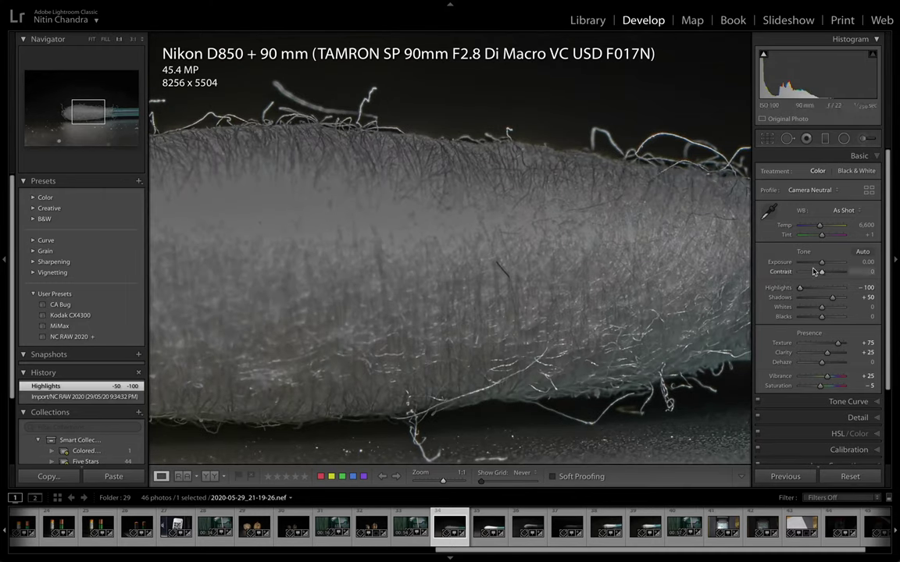
drag(799, 288, 808, 290)
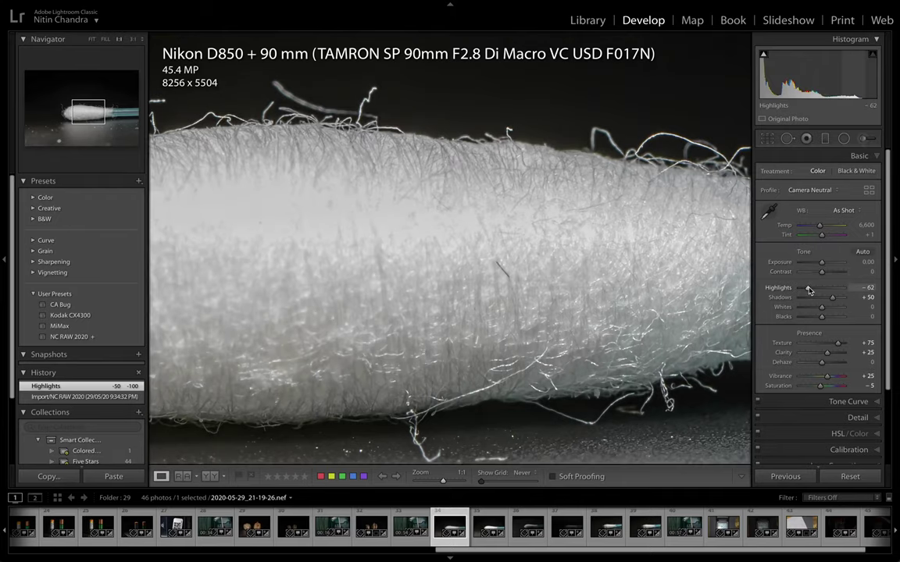
click(578, 303)
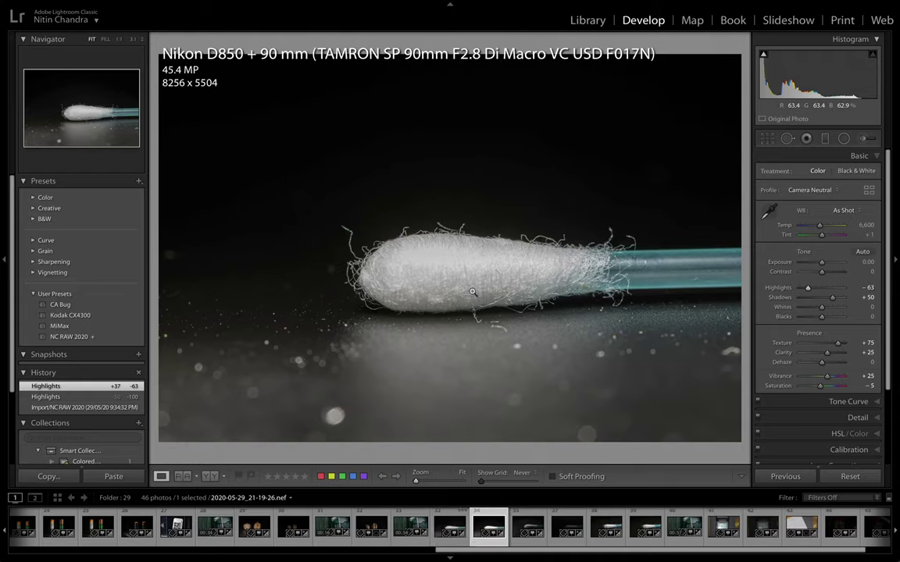
Try Highlights -100 on the next swab, undo it, then advance to 2020-05-29_21-19-39.nef
key(ctrl+z)
key(ctrl+z)
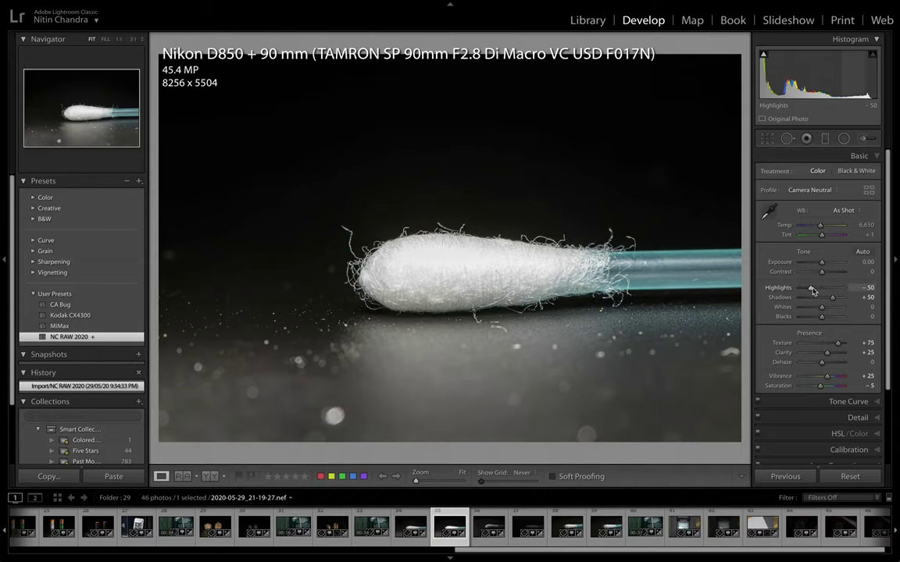
drag(812, 291, 799, 289)
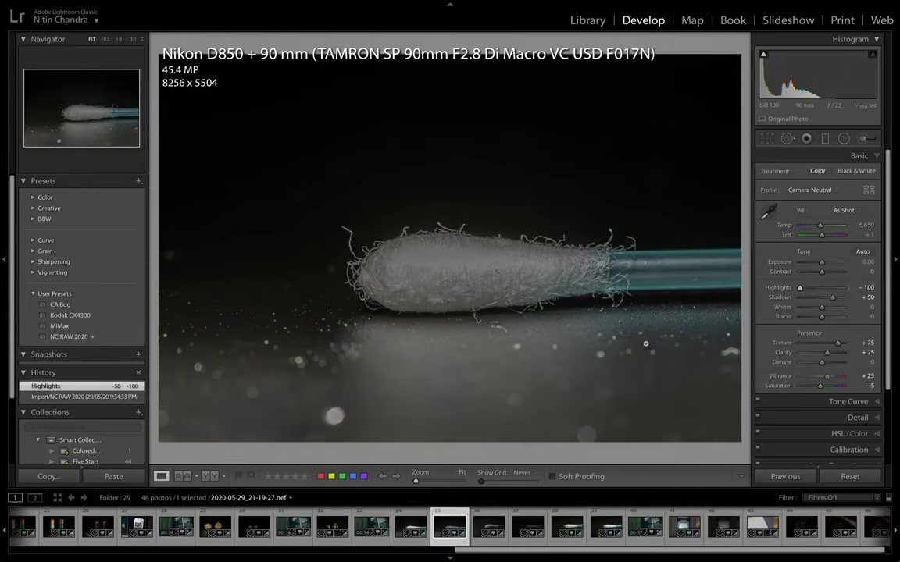
key(ctrl+z)
key(Right)
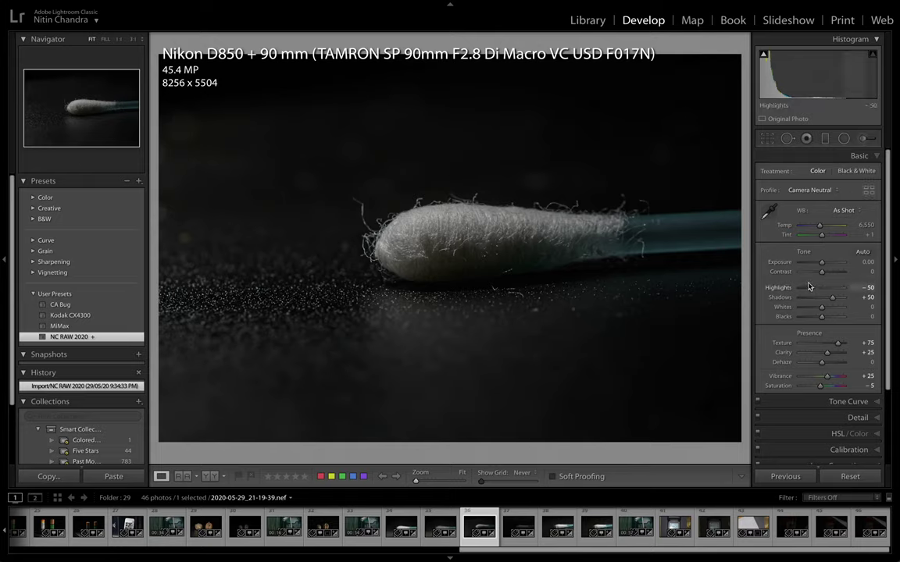
Give swab photo 21-19-39 Highlights -63 and Shadows +100, check at 1:1, then advance
drag(810, 288, 844, 300)
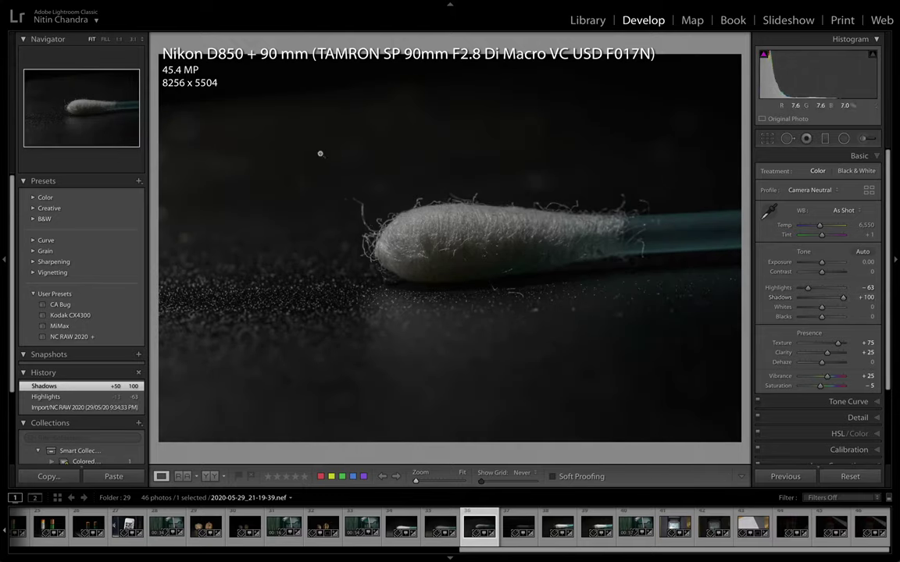
click(423, 255)
drag(513, 249, 401, 330)
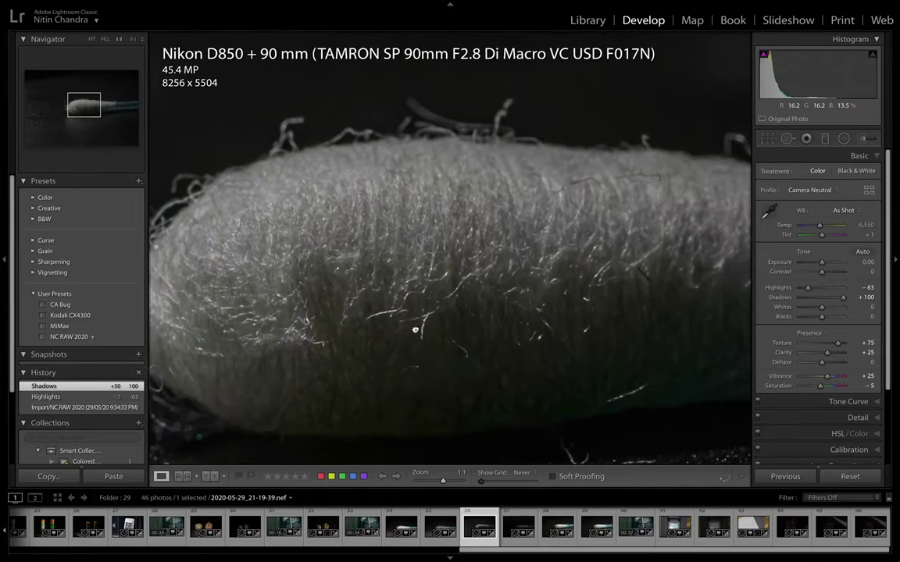
click(479, 343)
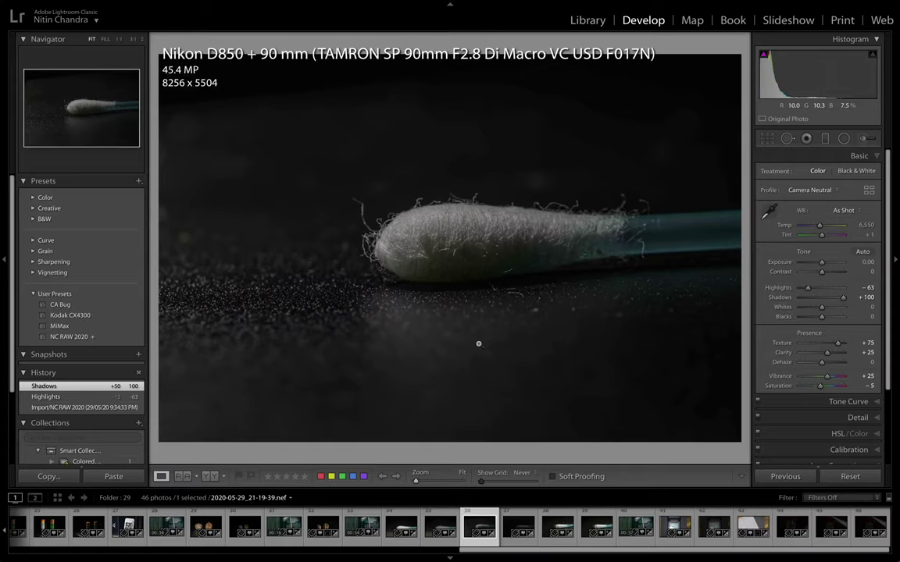
key(Right)
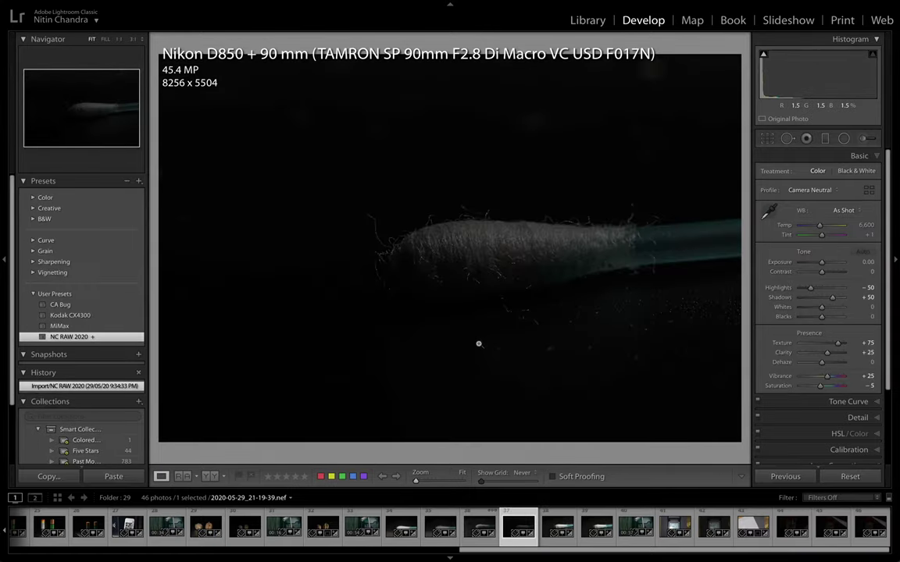
Reset Highlights and set Shadows to +100 on swab 21-19-51, check at 1:1, then advance two items
double_click(785, 291)
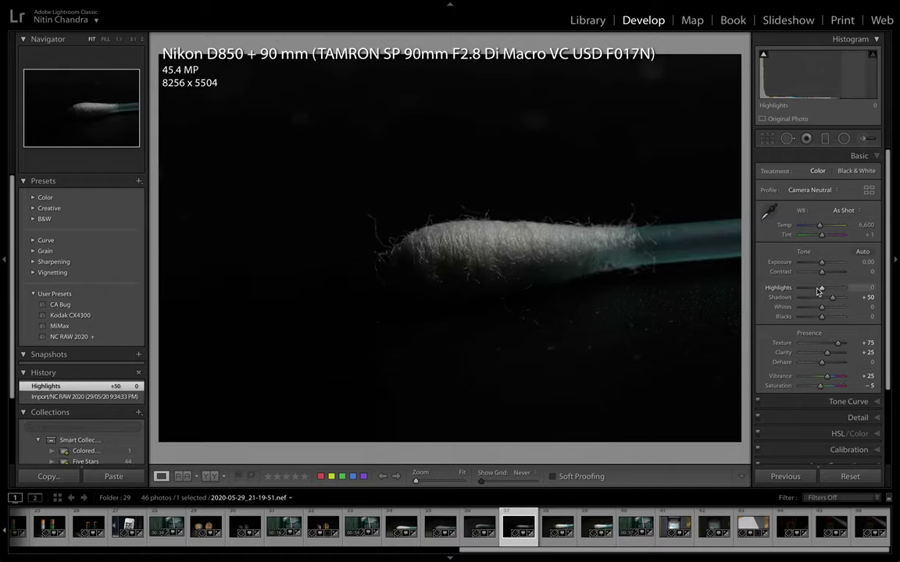
drag(832, 300, 869, 297)
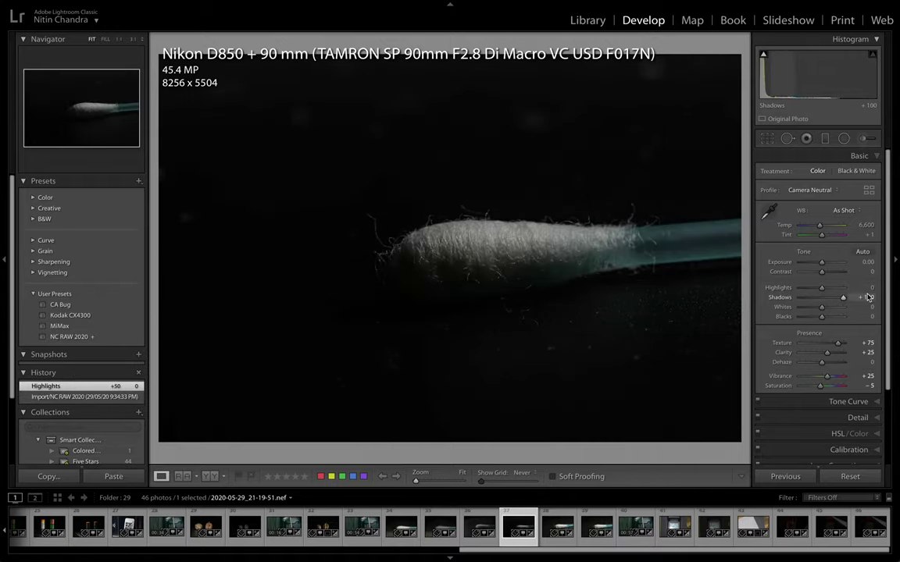
click(446, 263)
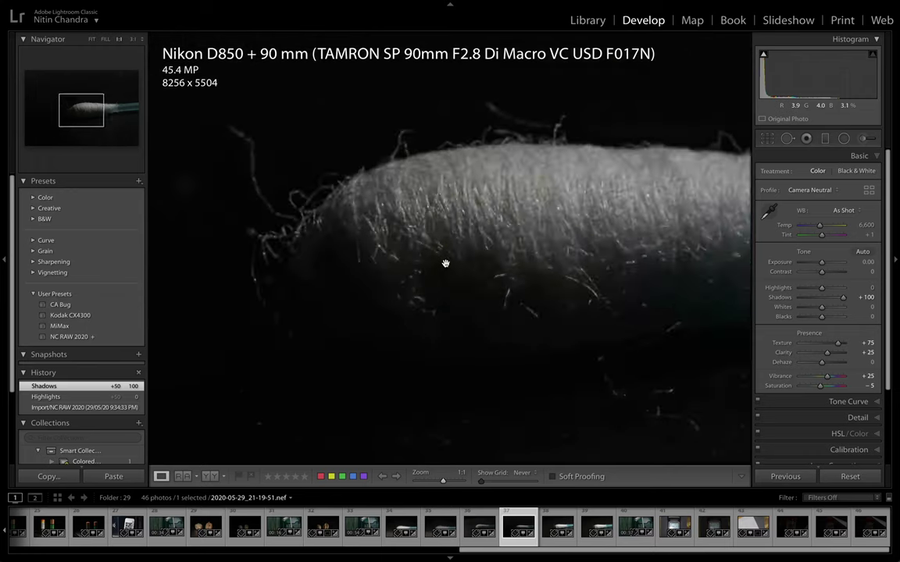
click(445, 264)
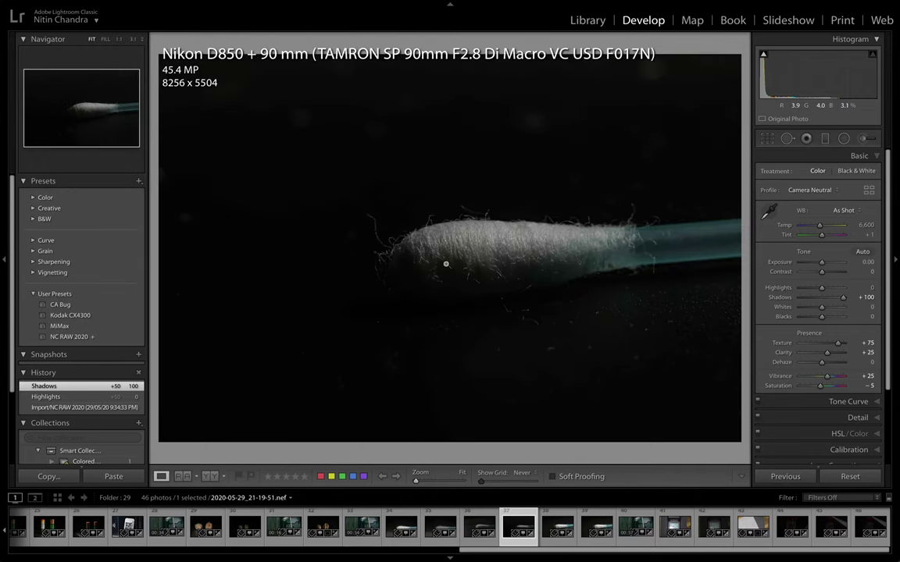
key(Right)
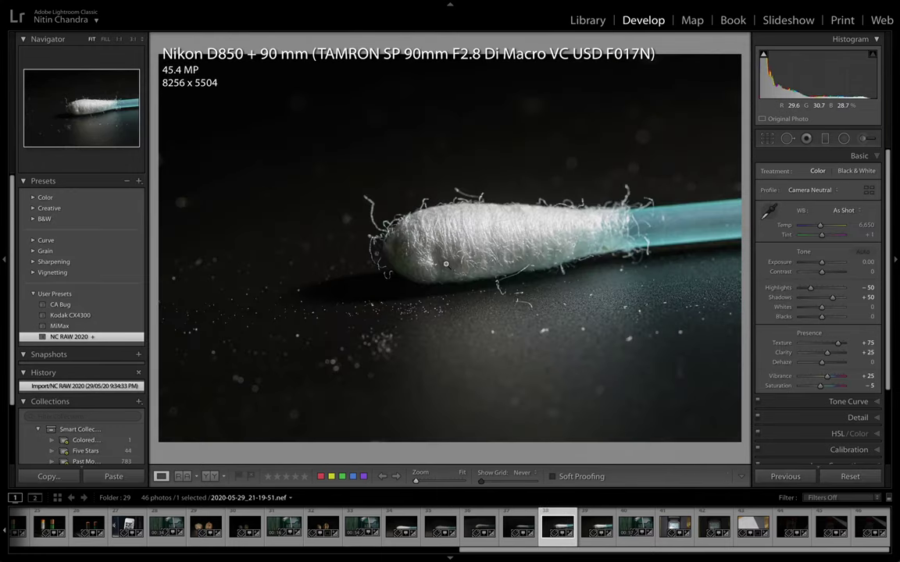
key(Right)
key(Right)
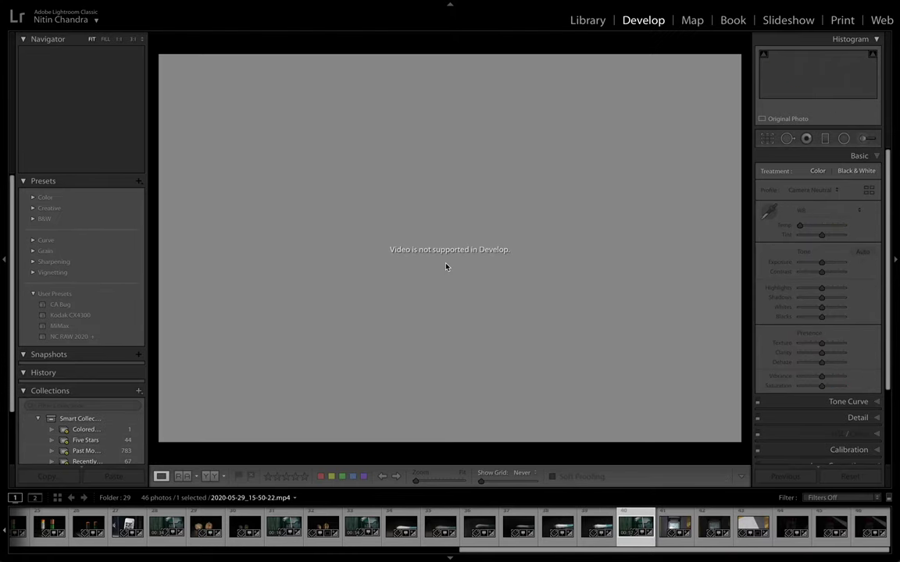
Step past the video and flash photos to the hand-sanitizer shot 2020-05-29_21-24-45
key(Right)
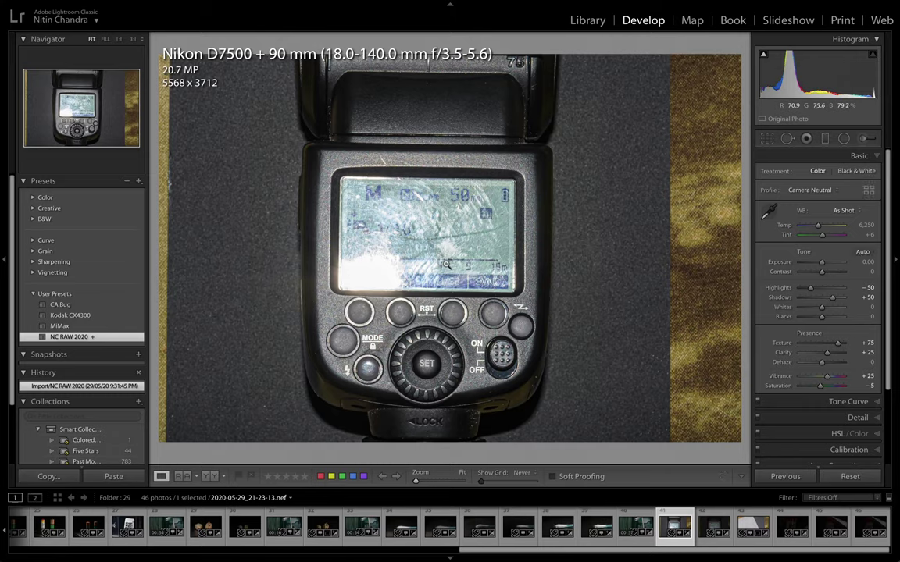
key(Right)
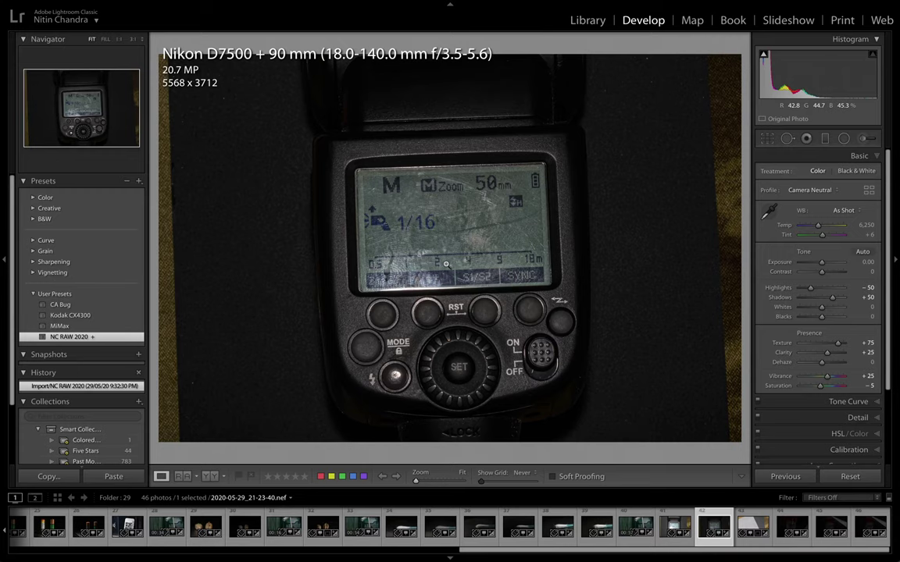
key(Right)
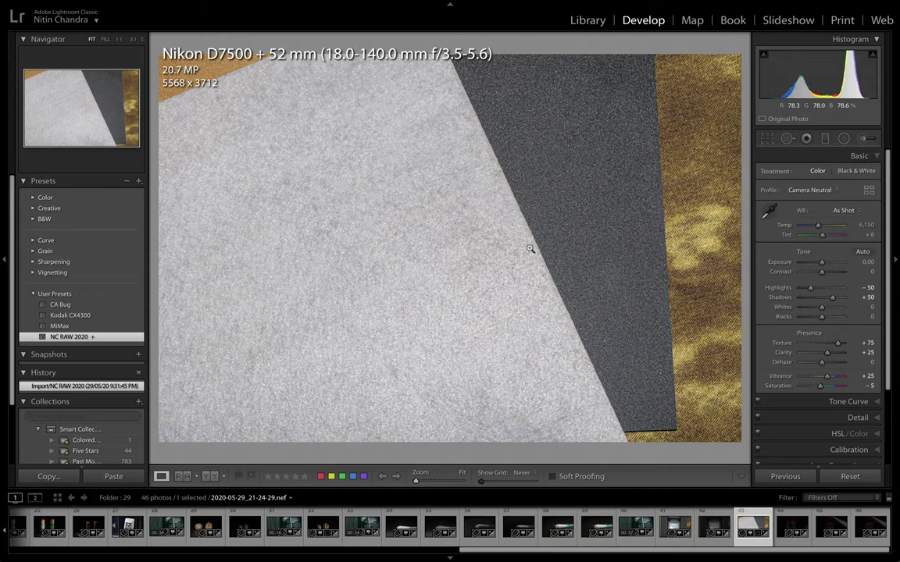
key(Left)
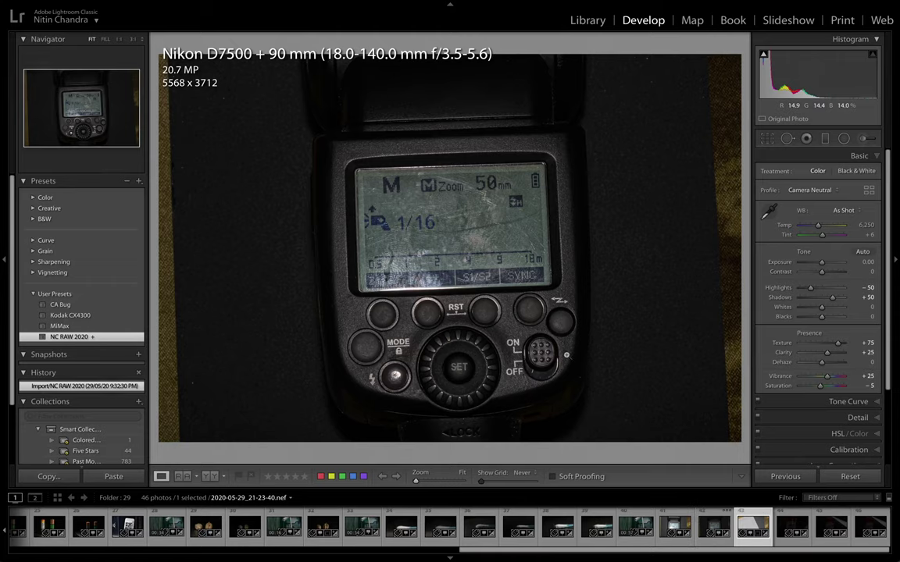
key(Right)
key(Right)
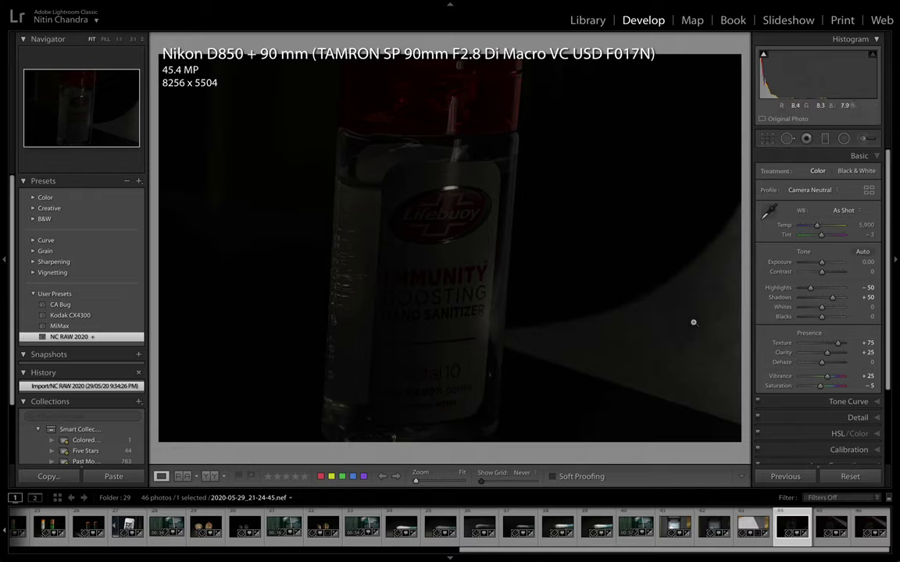
Raise Highlights and Shadows to +100 on the first sanitizer shot, then advance
drag(828, 292, 848, 291)
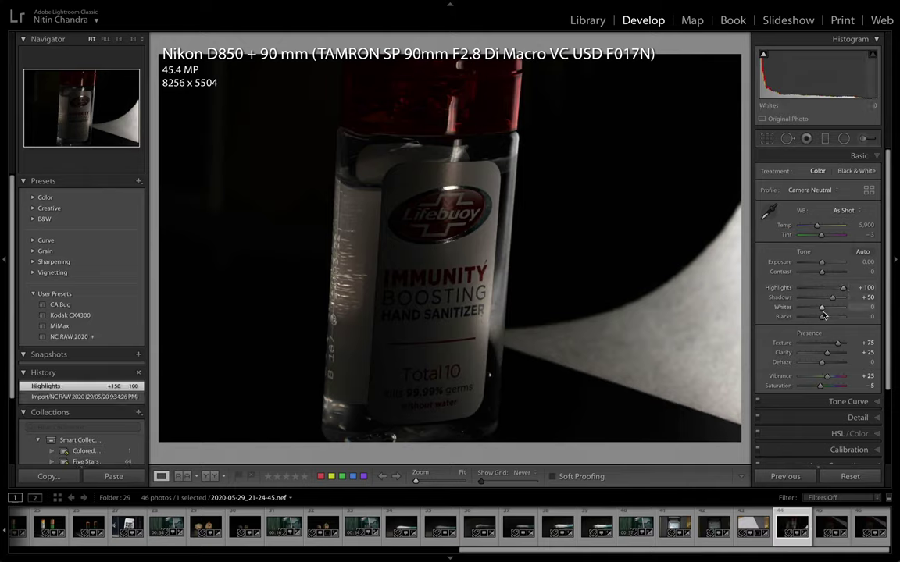
drag(832, 301, 855, 301)
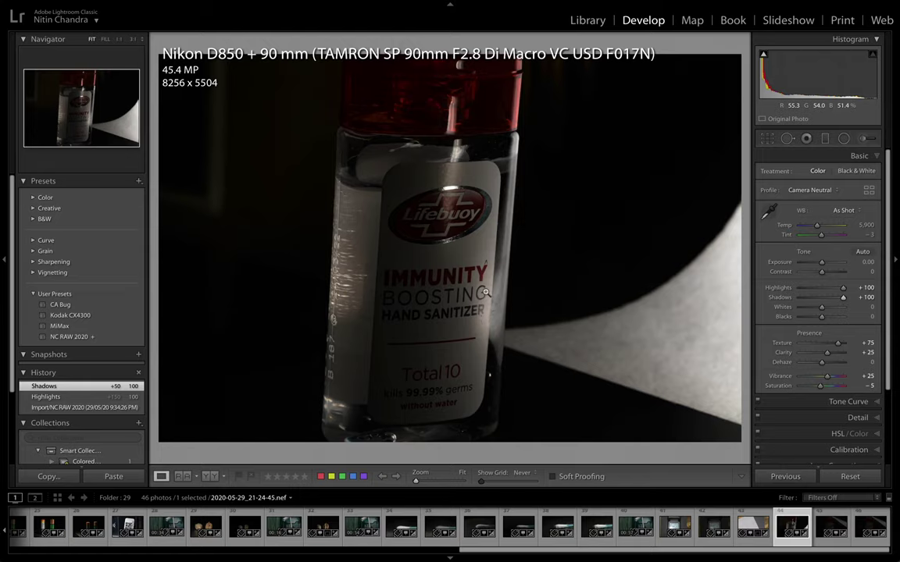
key(Right)
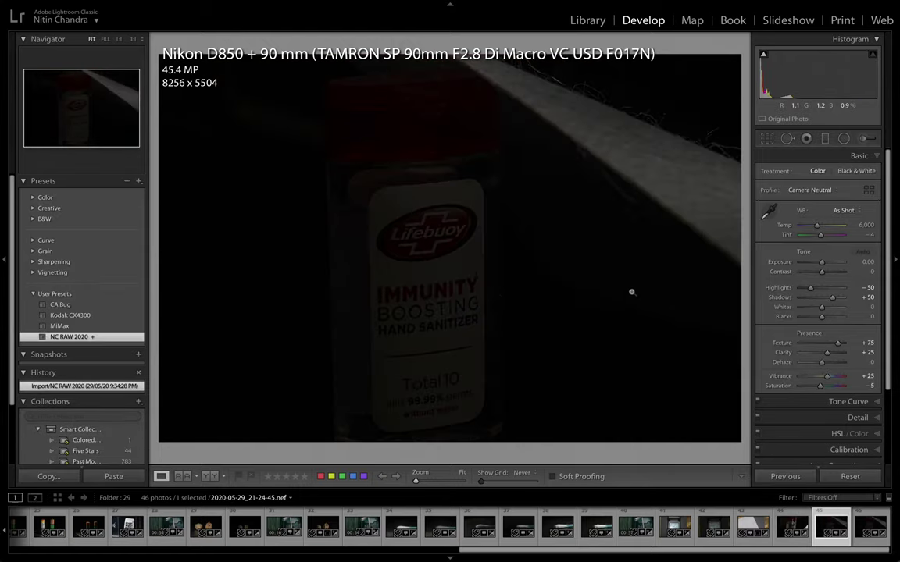
Give sanitizer shot 21-25-03 Shadows +100 and Highlights +87, check the logo at 1:1, then advance
double_click(784, 290)
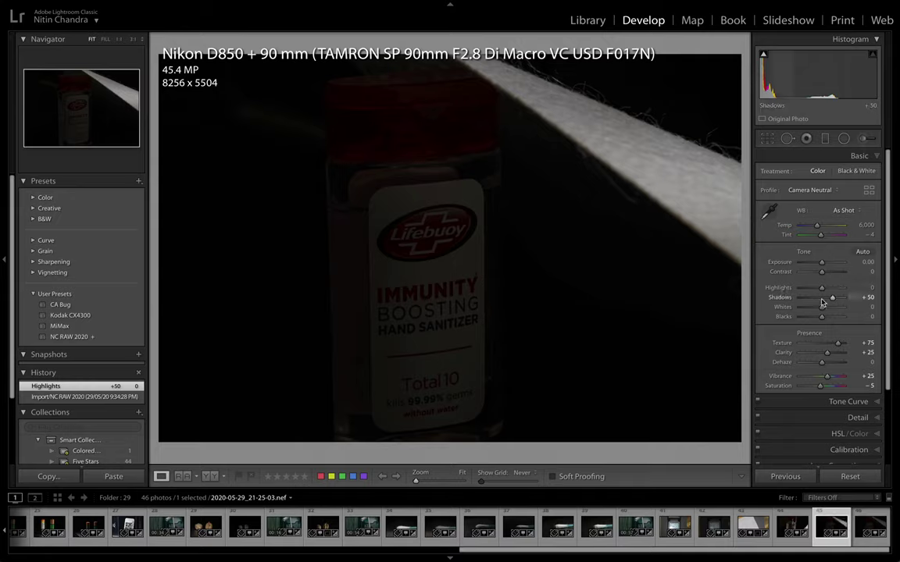
drag(833, 298, 898, 299)
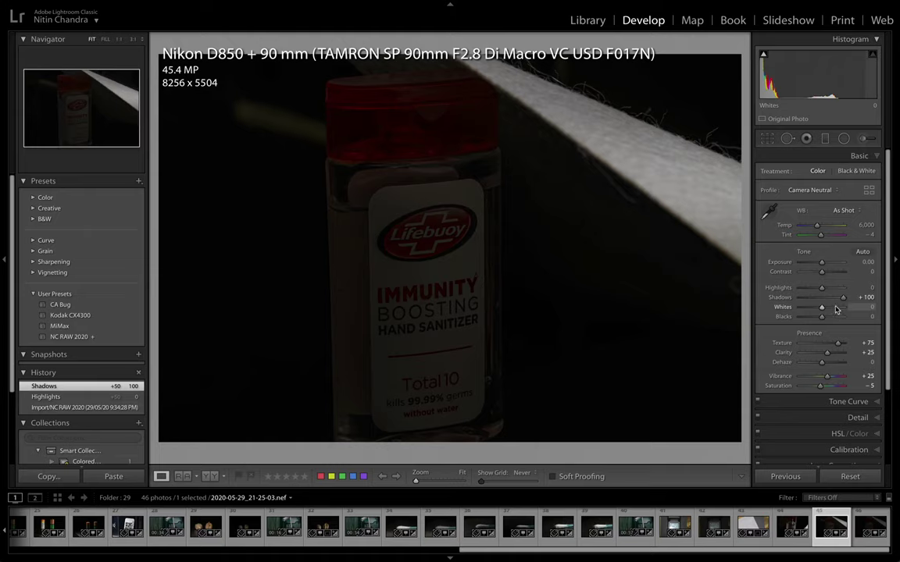
drag(820, 287, 839, 289)
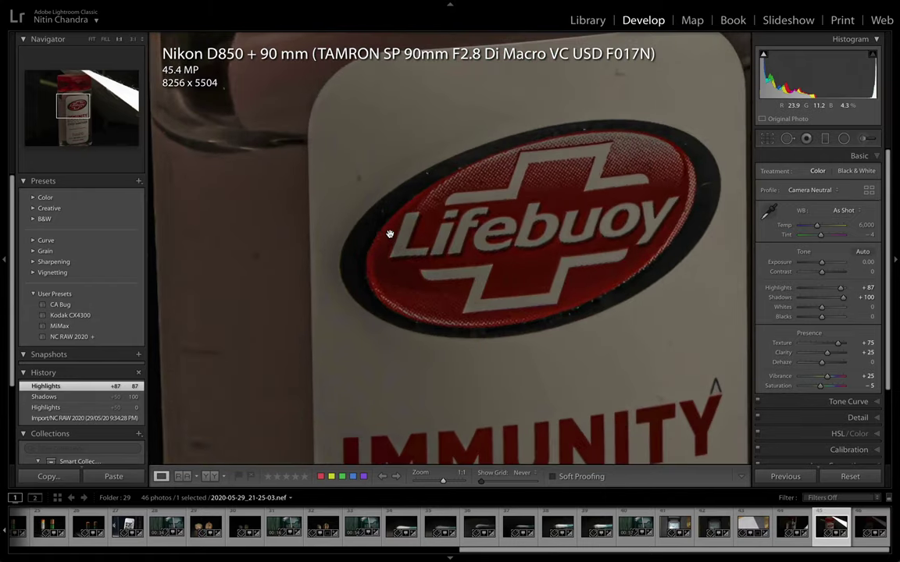
click(391, 236)
key(Right)
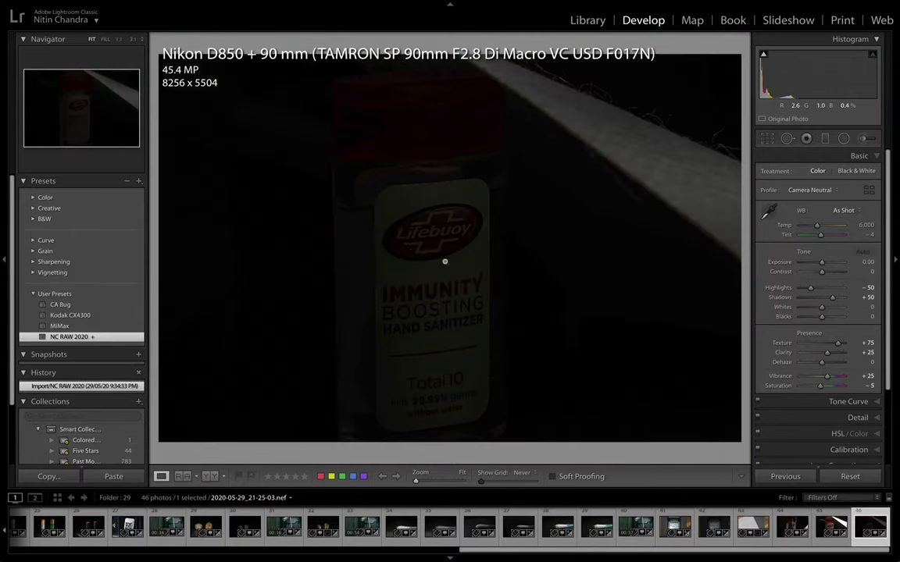
Apply the previous photo's settings and begin an Adjustment Brush mask on the left background
click(784, 476)
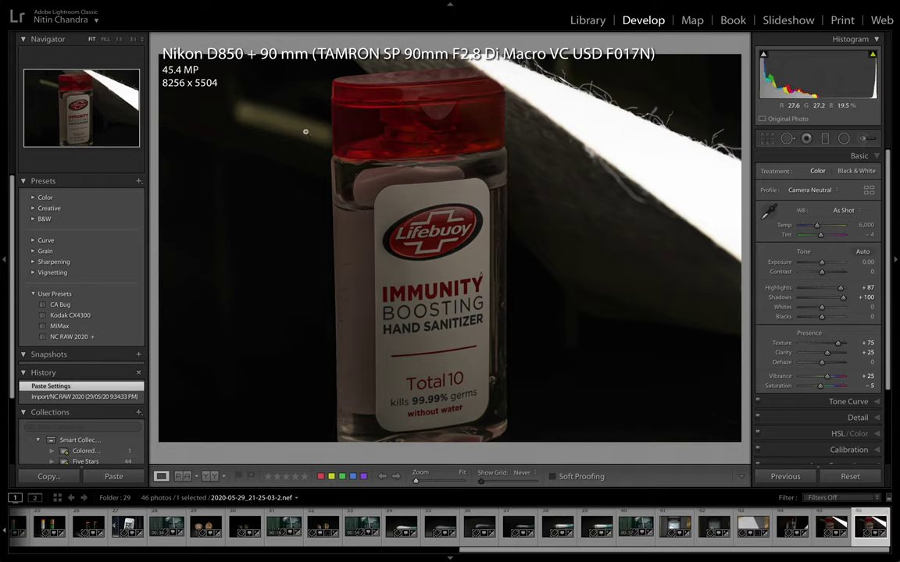
key(k)
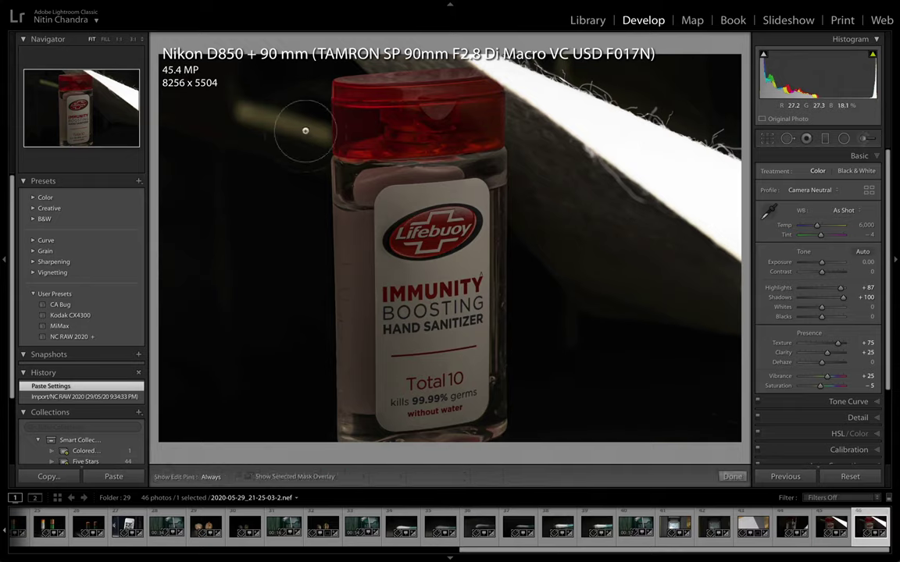
key(h)
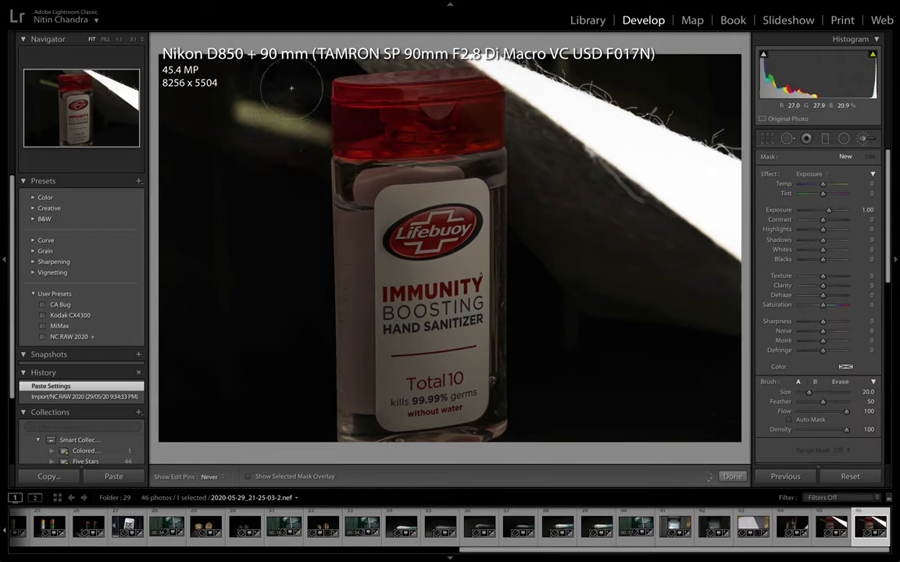
mouse_move(252, 144)
mouse_down()
mouse_move(253, 295)
mouse_move(254, 258)
mouse_up()
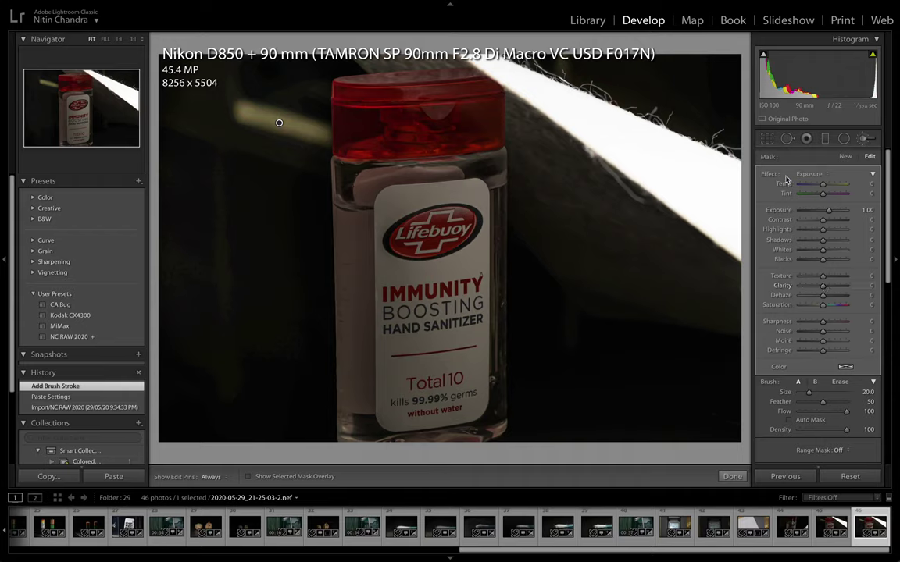
Set the brush to Exposure -4.00, Highlights -100 and Shadows -100
double_click(825, 209)
drag(823, 211, 661, 194)
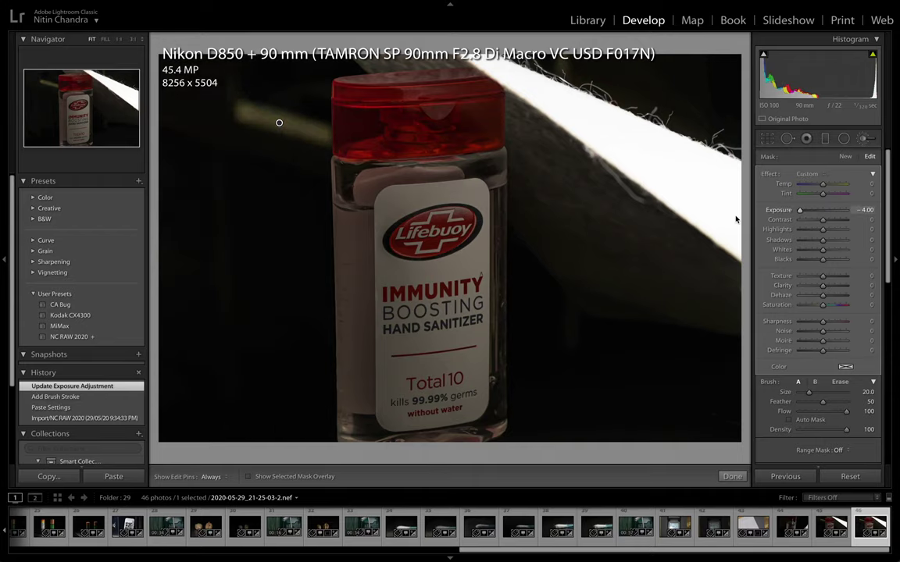
drag(822, 233, 708, 221)
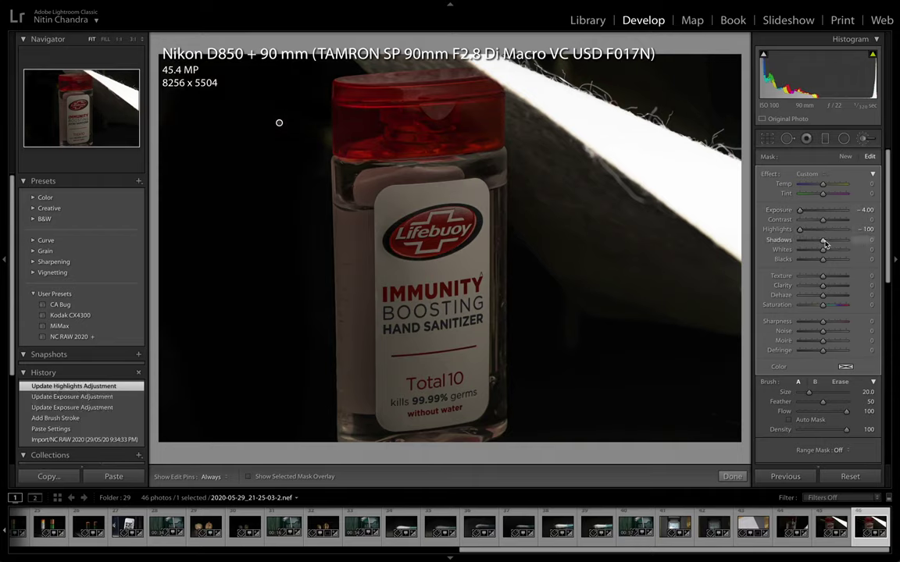
drag(823, 241, 560, 253)
Paint the bright band and the area right of the bottle, then finish the mask
key(h)
mouse_move(602, 180)
mouse_down()
mouse_move(638, 194)
mouse_move(672, 156)
mouse_move(738, 128)
mouse_move(719, 326)
mouse_up()
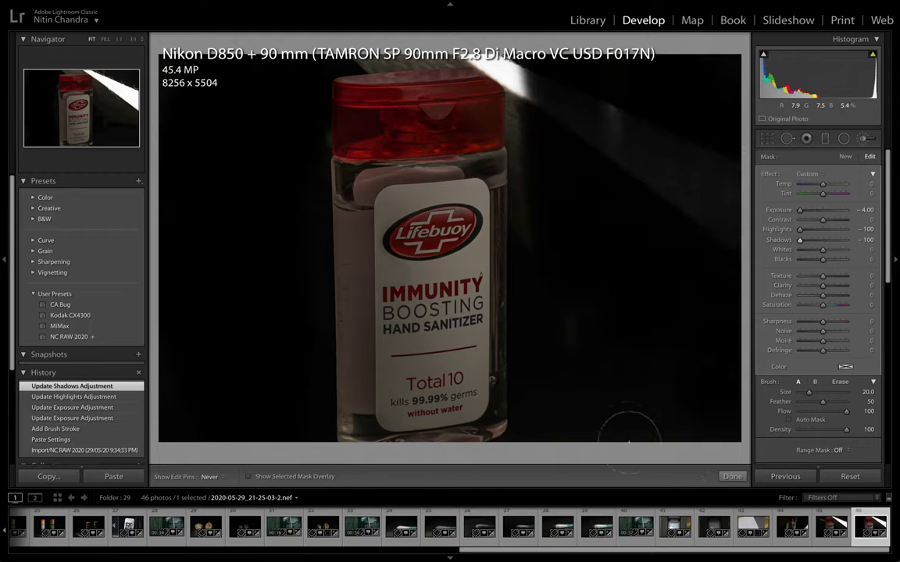
mouse_move(602, 106)
mouse_down()
mouse_move(554, 130)
mouse_move(556, 273)
mouse_move(545, 33)
mouse_move(460, 16)
mouse_move(312, 17)
mouse_move(269, 301)
mouse_move(283, 437)
mouse_up()
key(h)
click(725, 478)
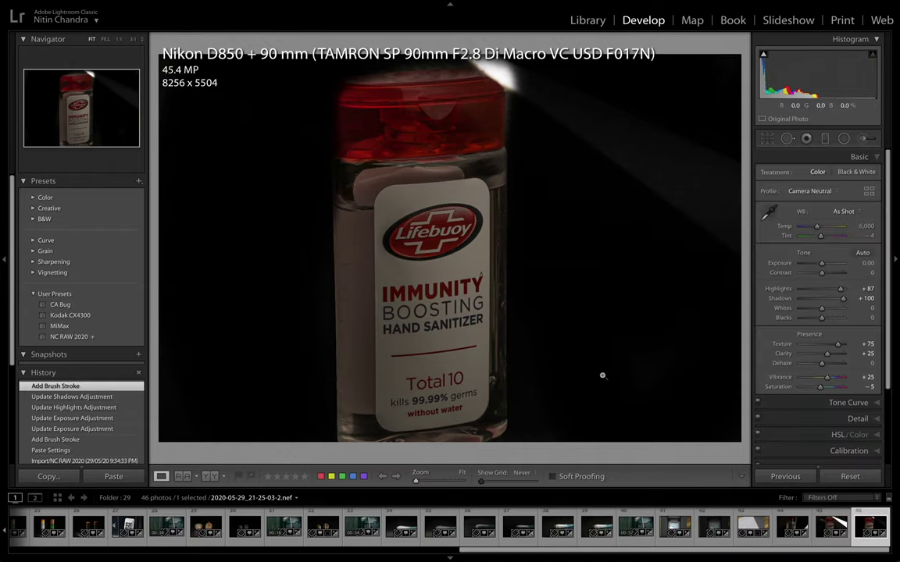